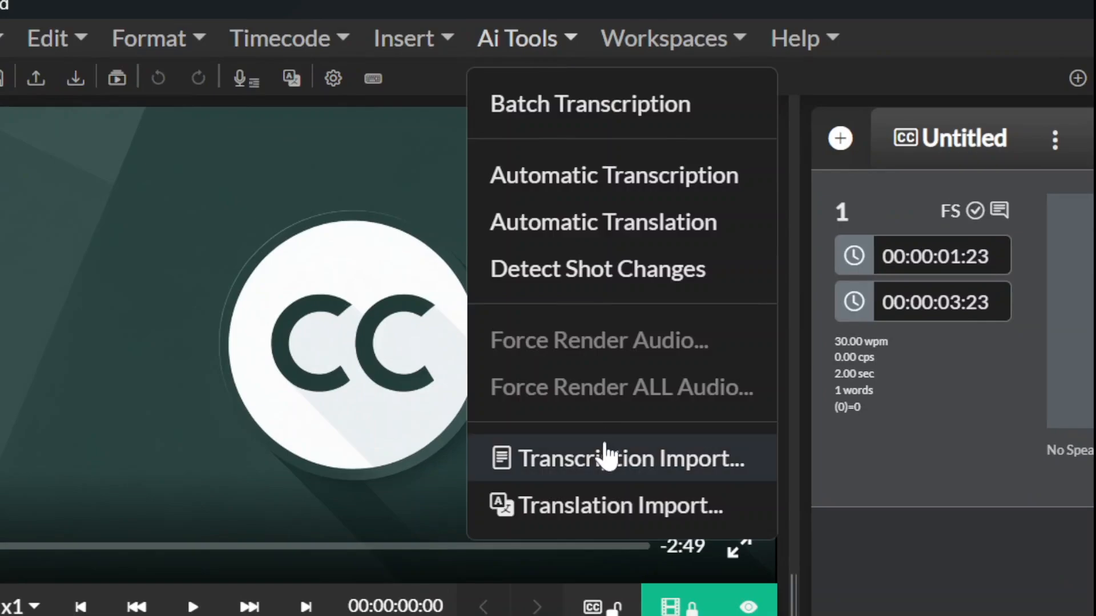
Step: Import the completed Untitled AI transcription job and open it for subtitle editing
click(264, 197)
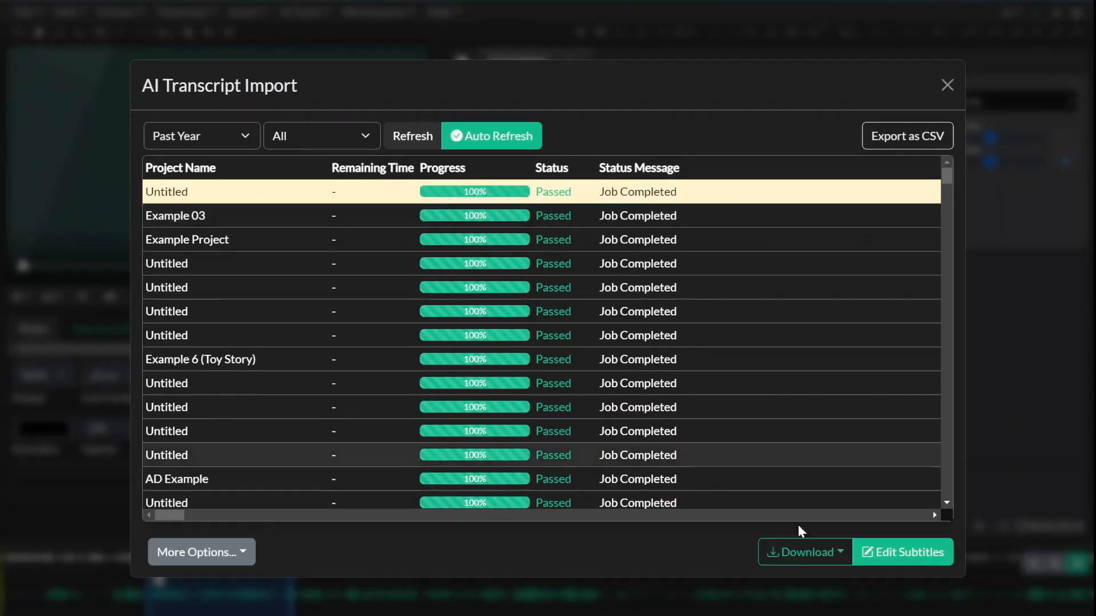
click(906, 553)
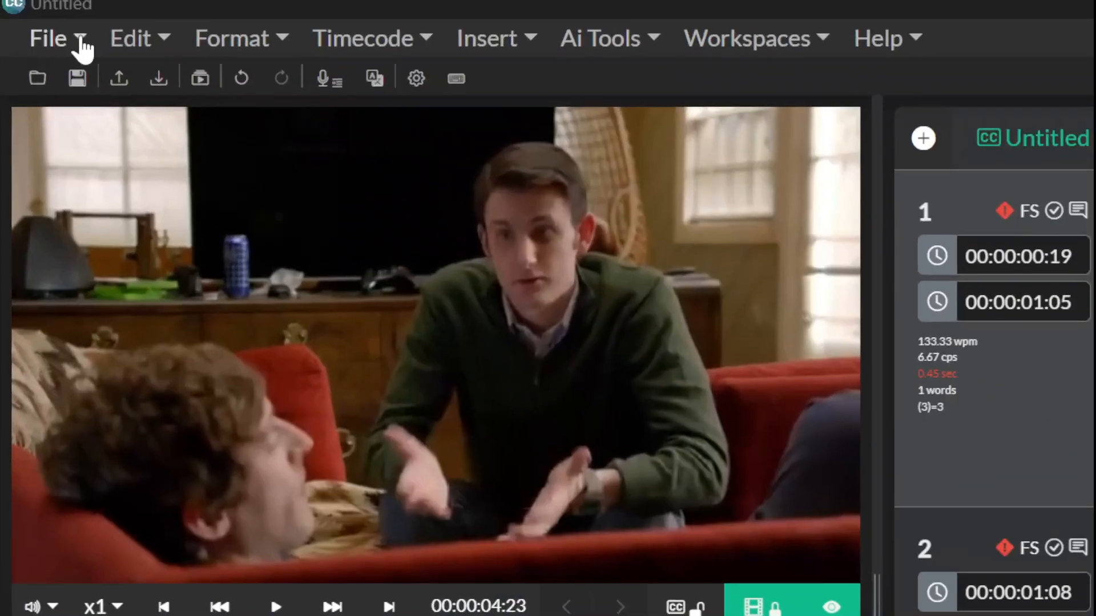
Step: Save the project to the Team Drive under the name Example Content
click(40, 16)
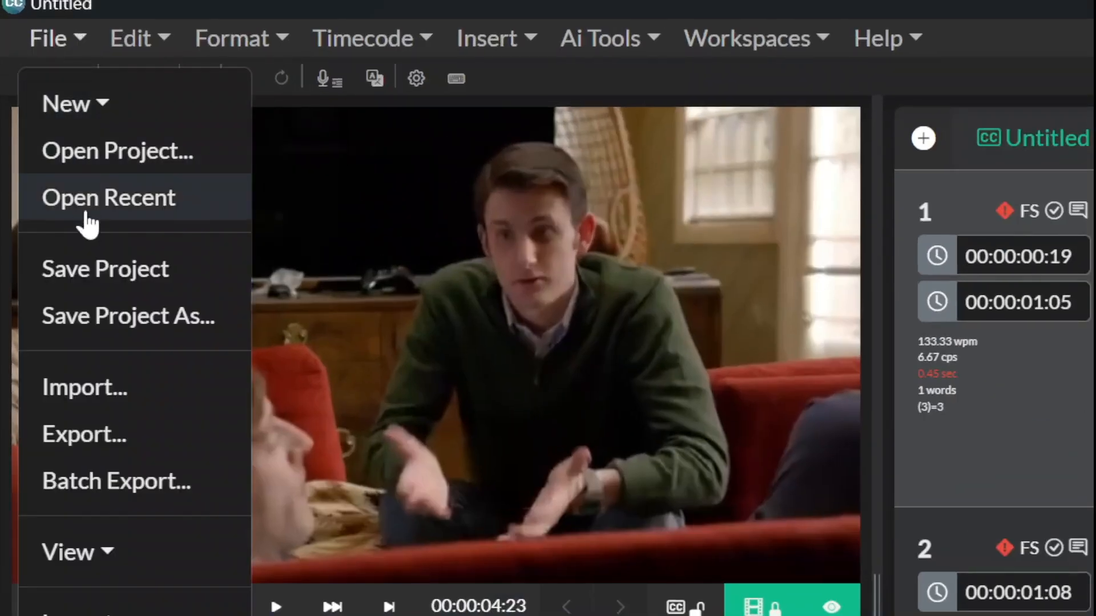
click(95, 268)
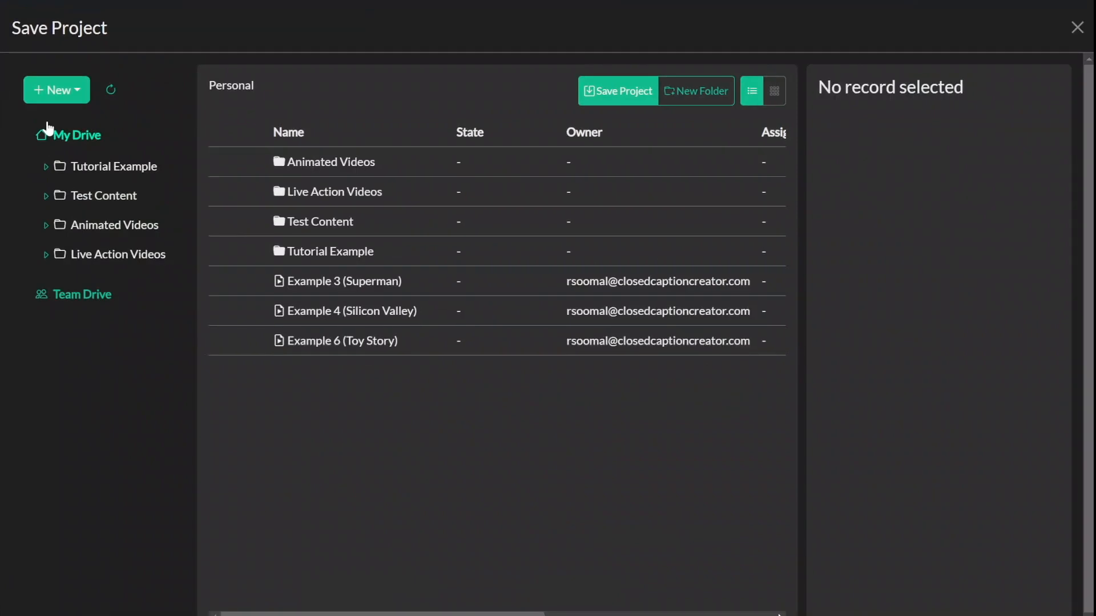
click(104, 294)
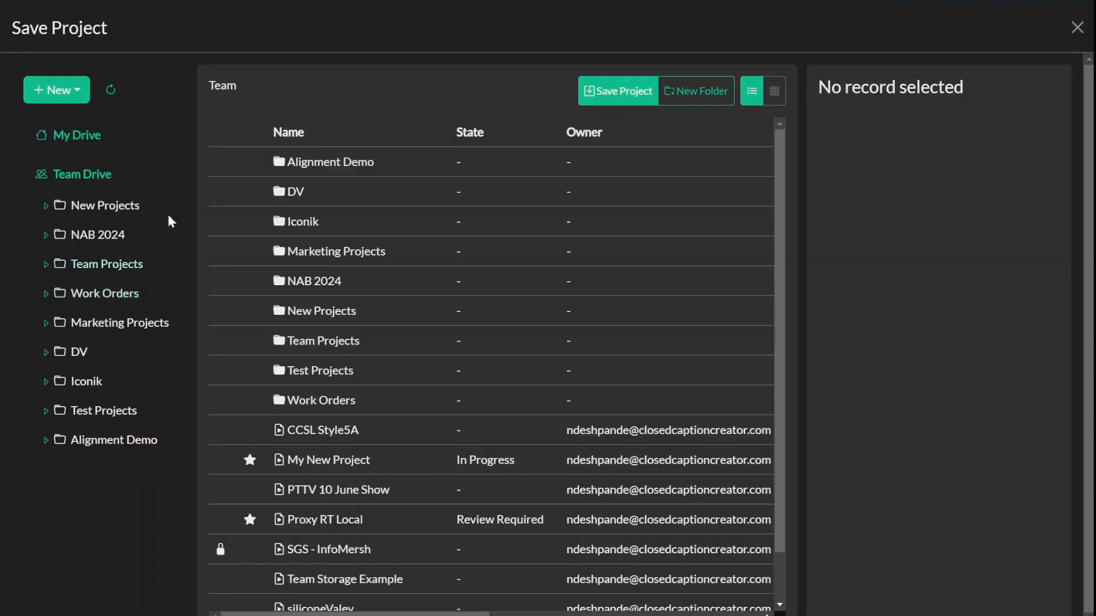
click(628, 93)
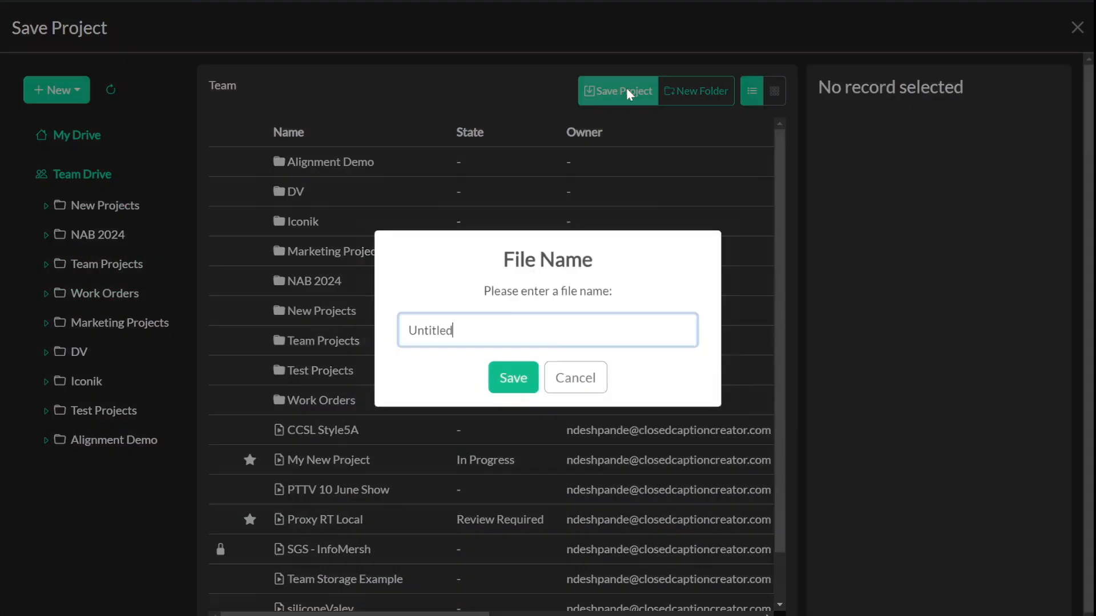
text(Example Content)
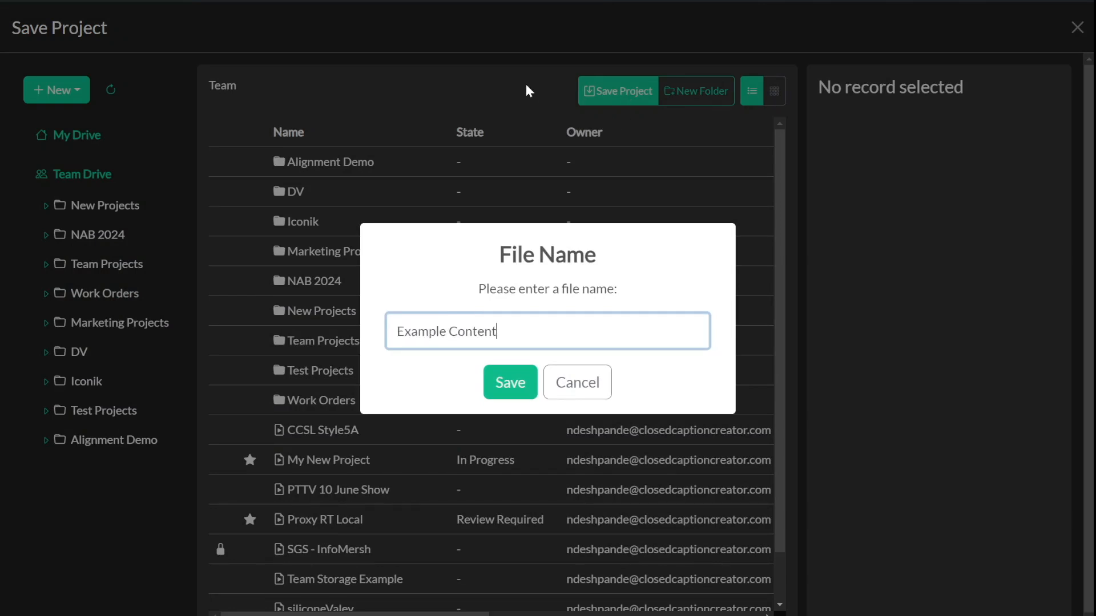
click(514, 383)
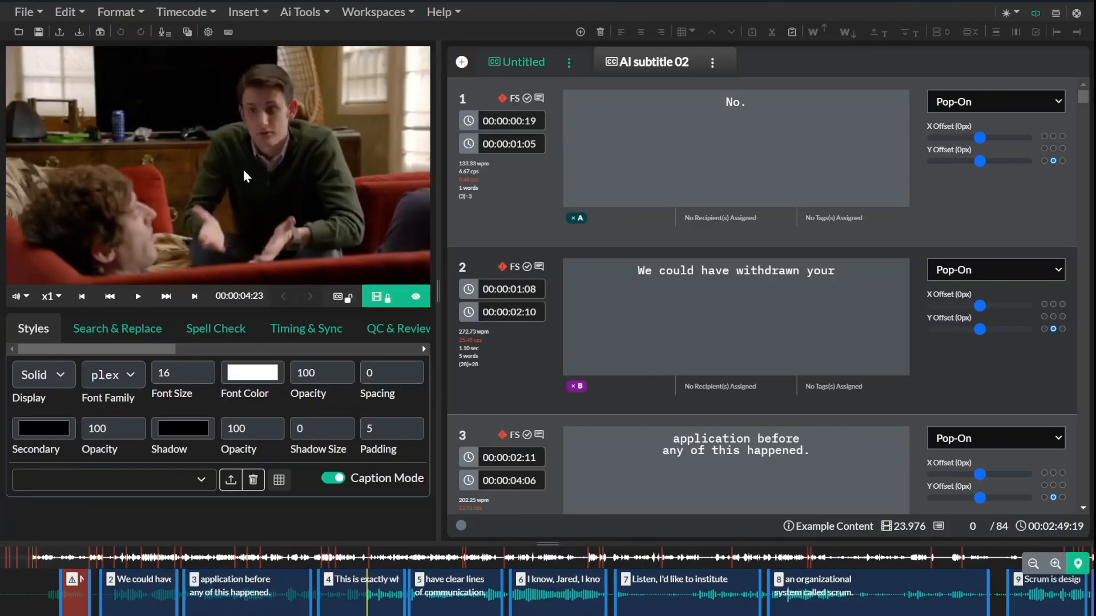
Step: Open the project browser and select Example Content in the Team Drive
click(19, 32)
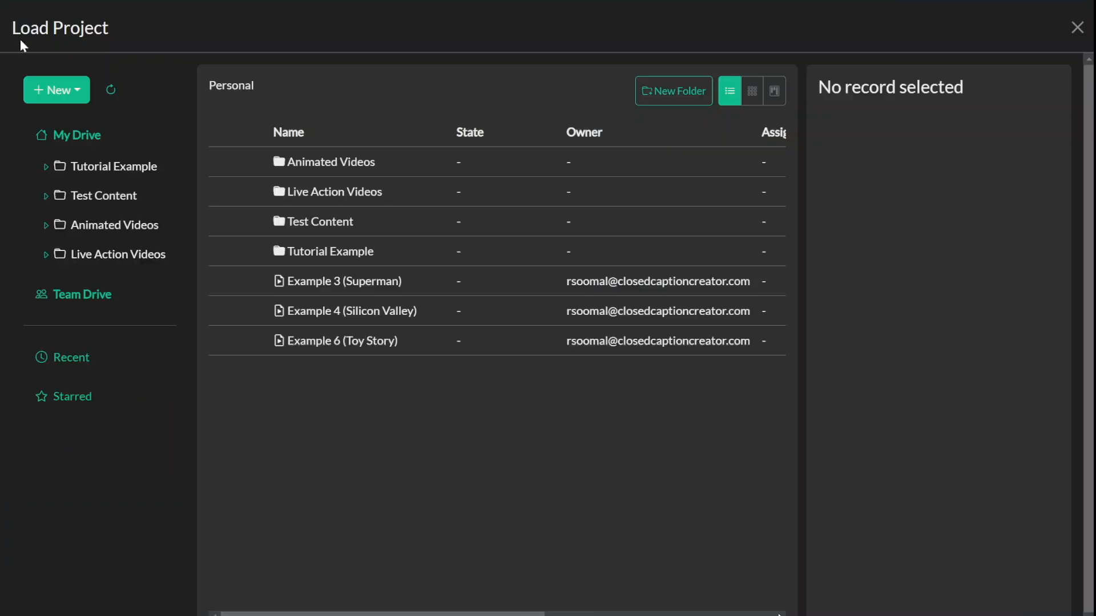
click(107, 290)
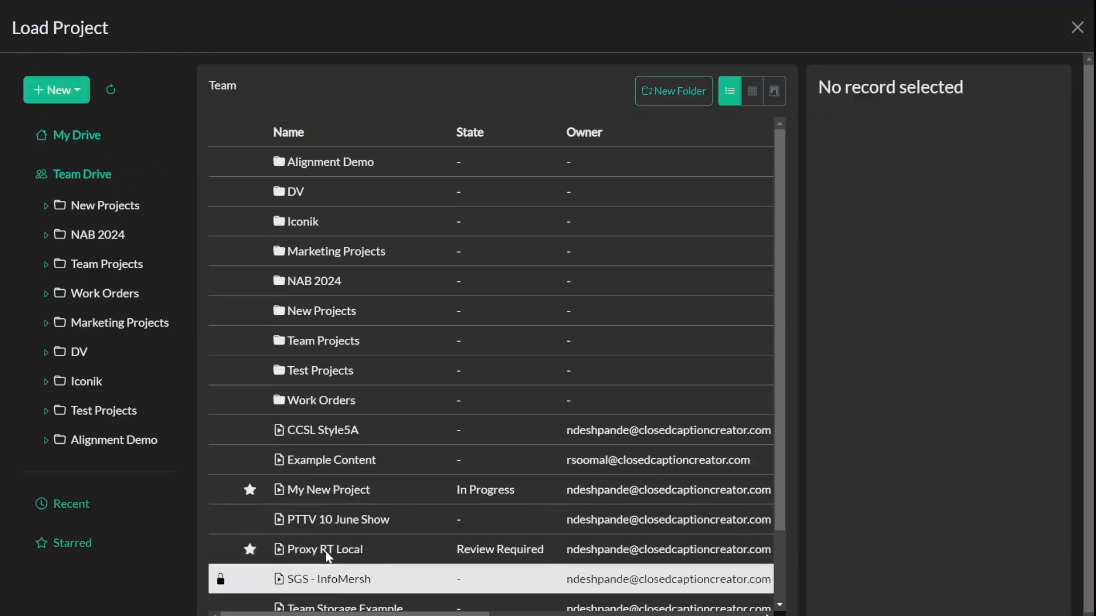
click(343, 463)
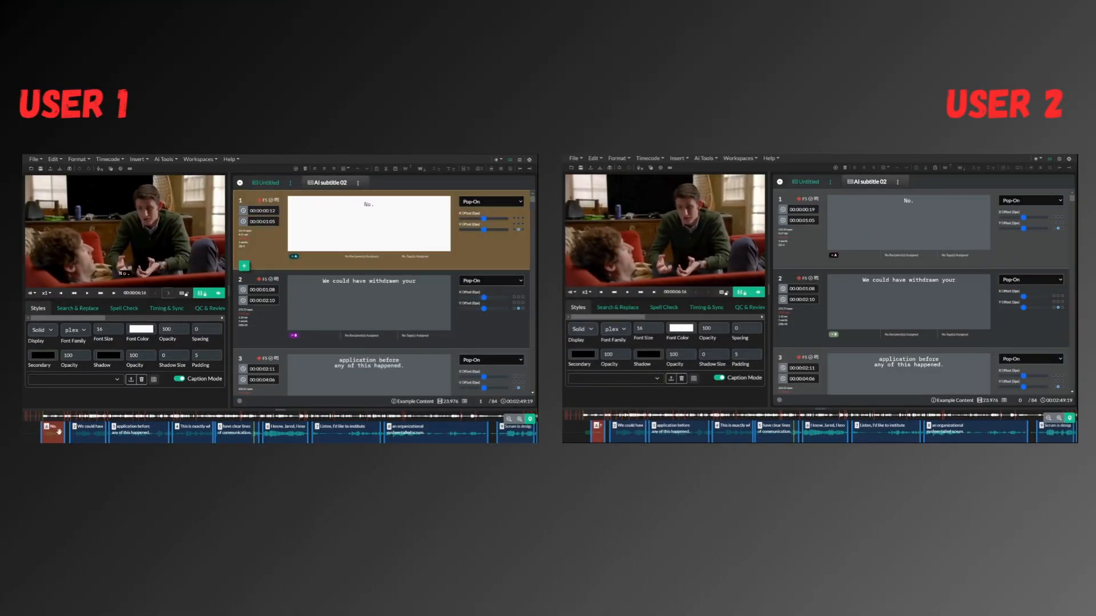
Step: As the first user, scrub the timeline to the fourth event and save the project
drag(70, 433, 191, 435)
click(202, 432)
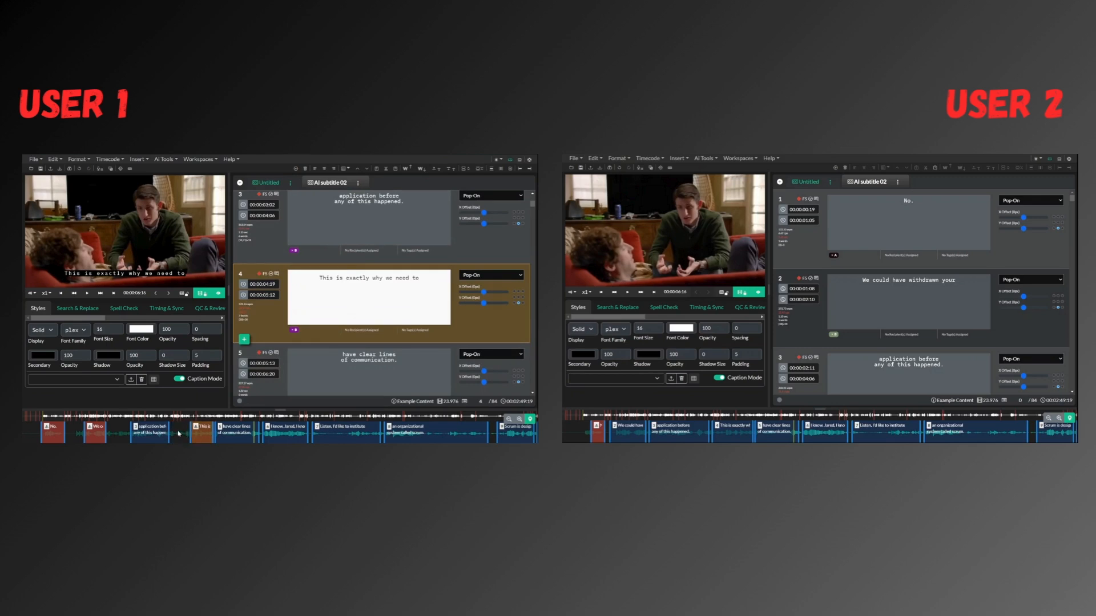
click(34, 159)
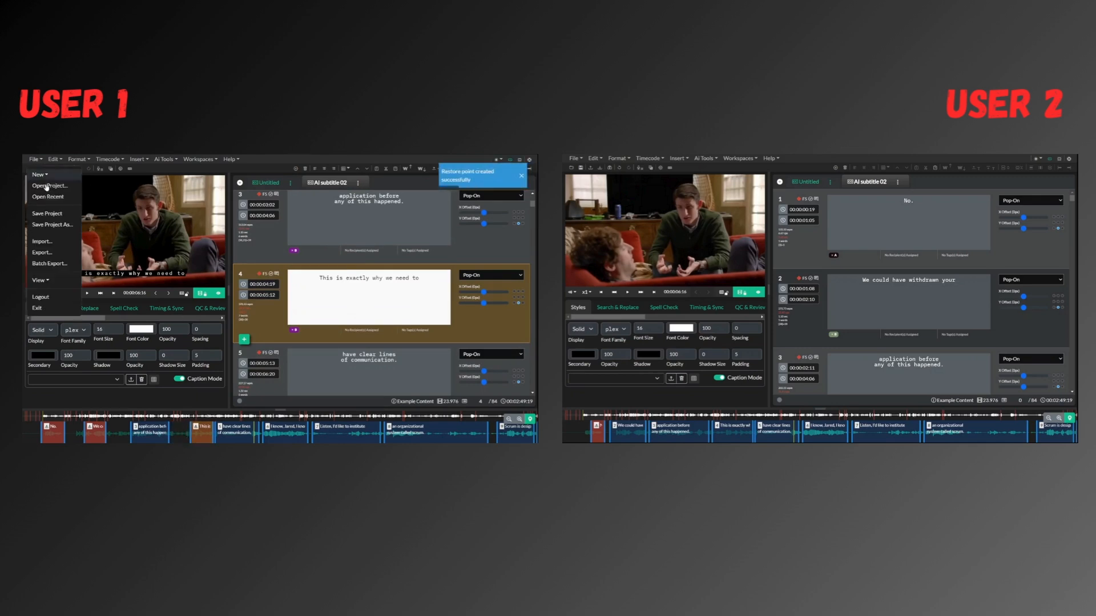
click(48, 215)
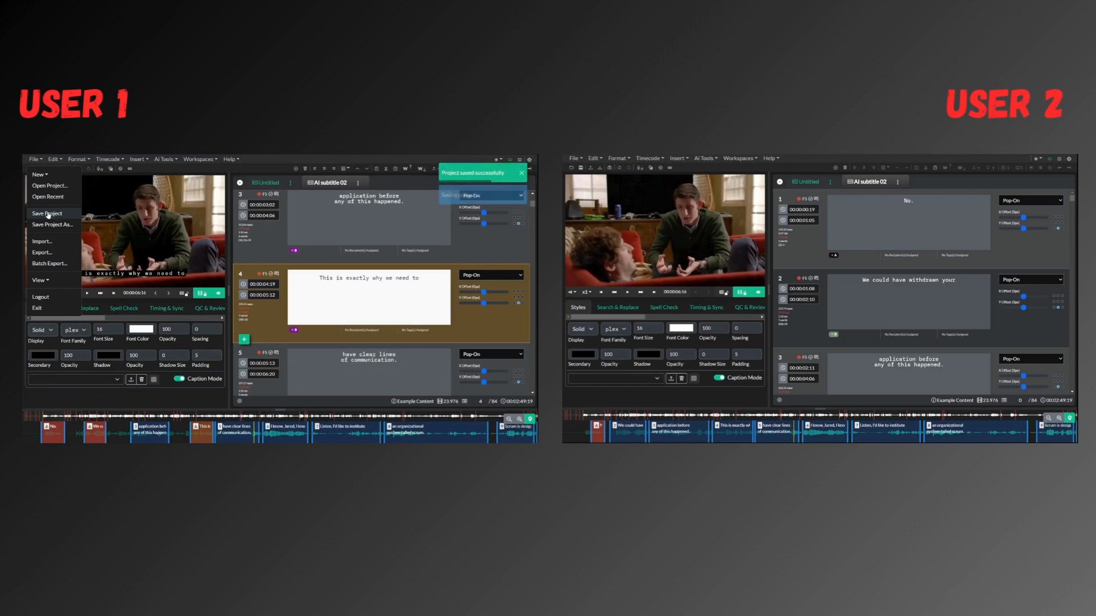
Step: As the second user, delete the second, third and fourth subtitle events
click(629, 428)
right_click(809, 315)
click(826, 394)
click(795, 345)
right_click(807, 318)
click(825, 394)
click(795, 345)
right_click(805, 315)
click(825, 394)
click(794, 345)
Step: Save the second user's edited project
click(574, 159)
click(588, 214)
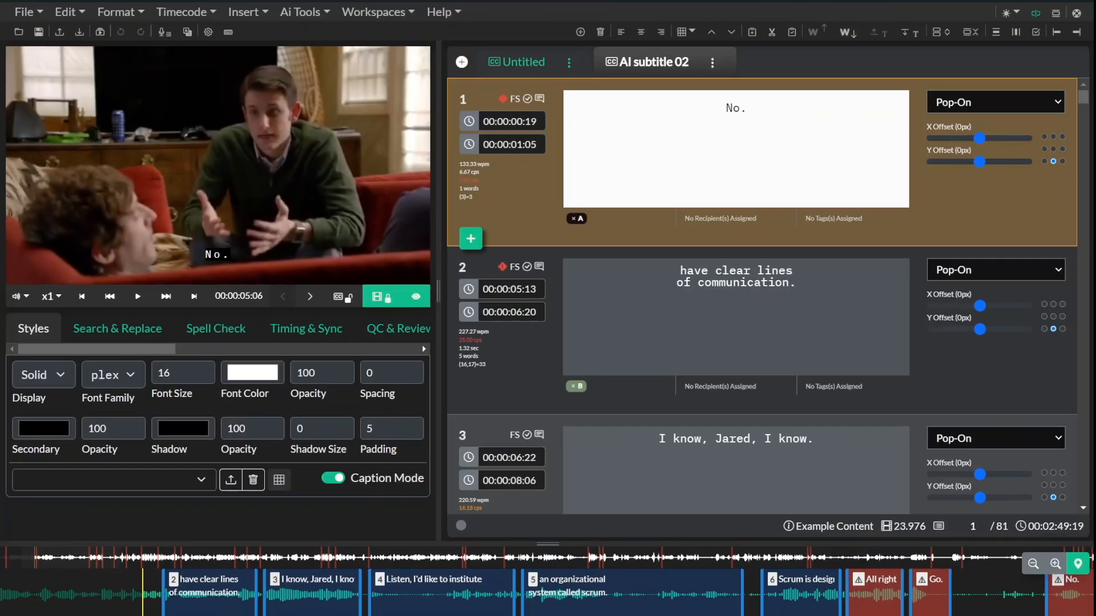
scroll(547, 593, left, 4)
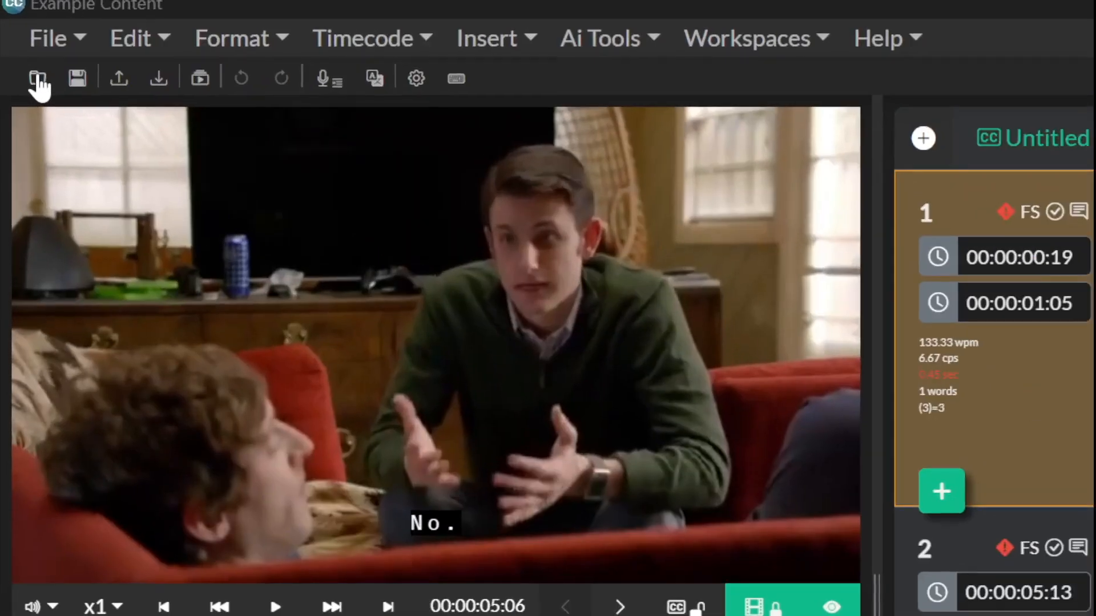
Step: Lock the Example Content project in the Team Drive so others cannot modify it
click(18, 32)
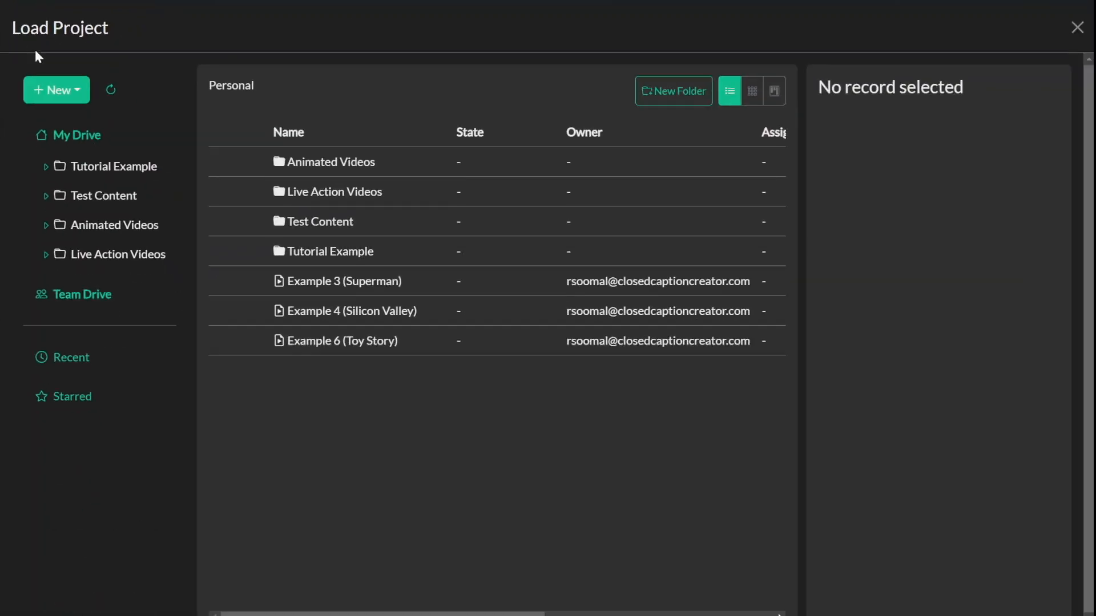
click(84, 295)
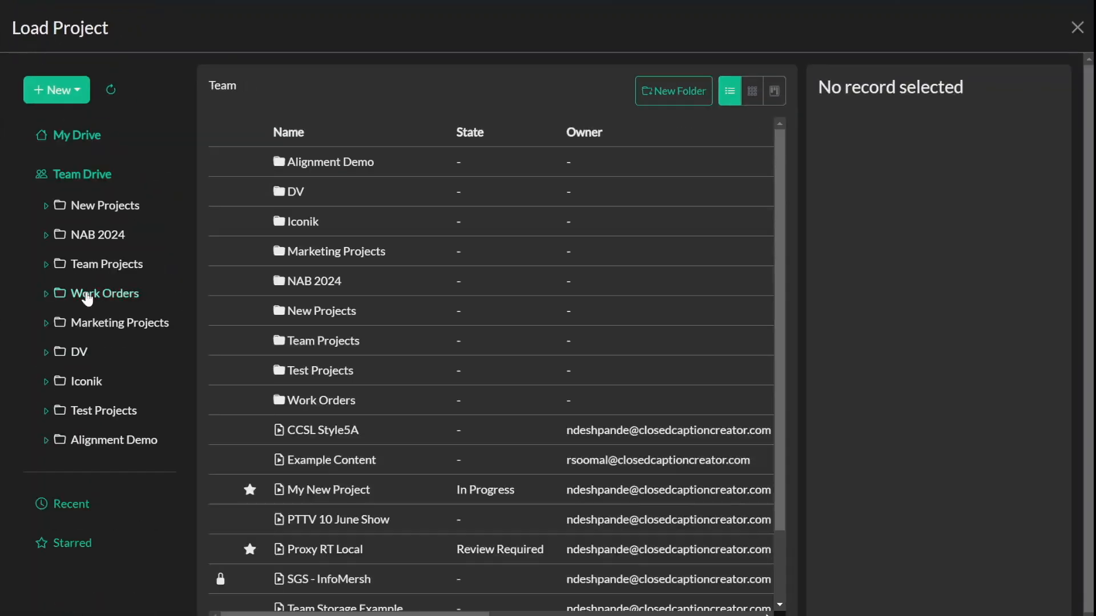
click(342, 464)
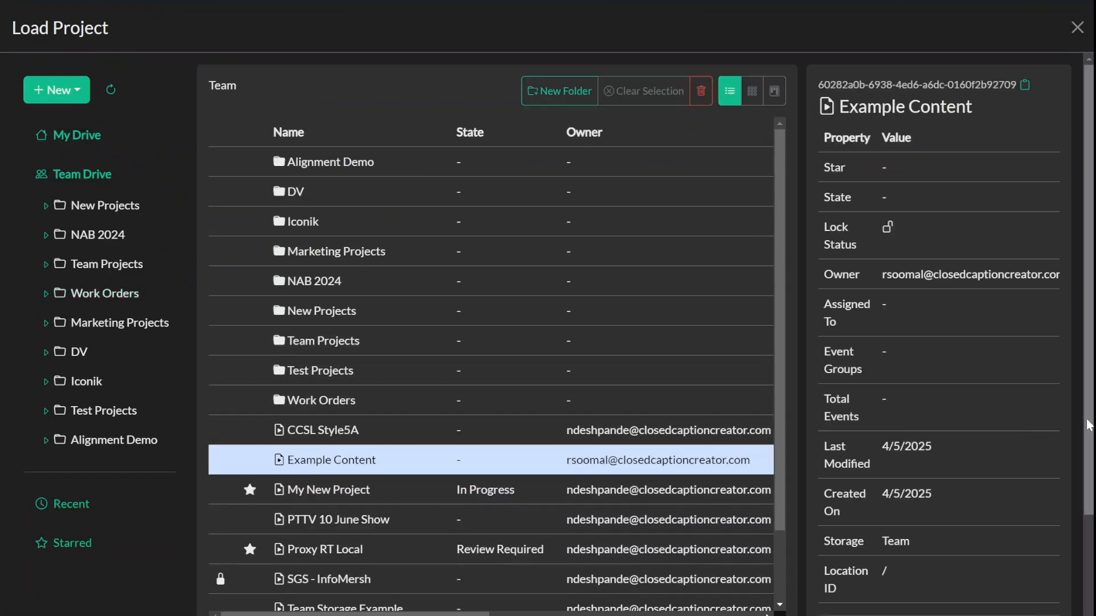
scroll(1084, 416, down, 3)
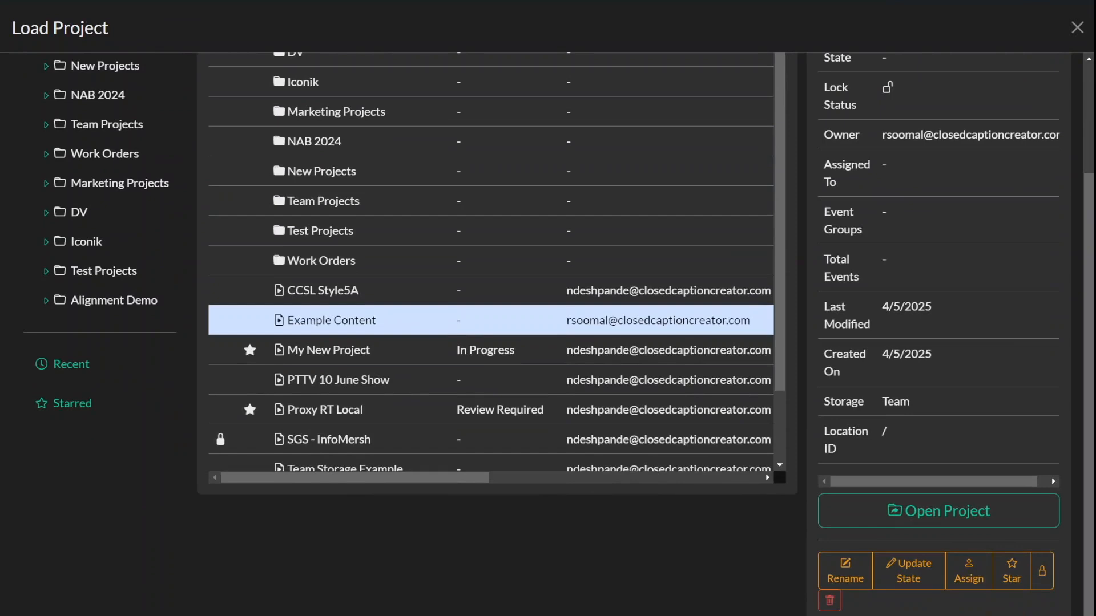
click(1042, 576)
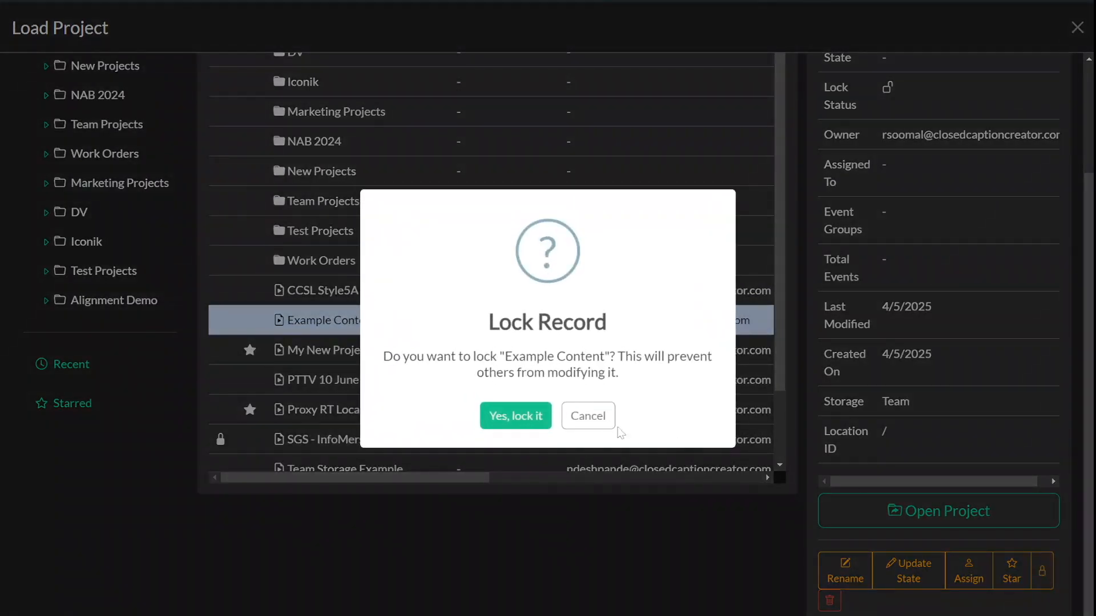
click(538, 419)
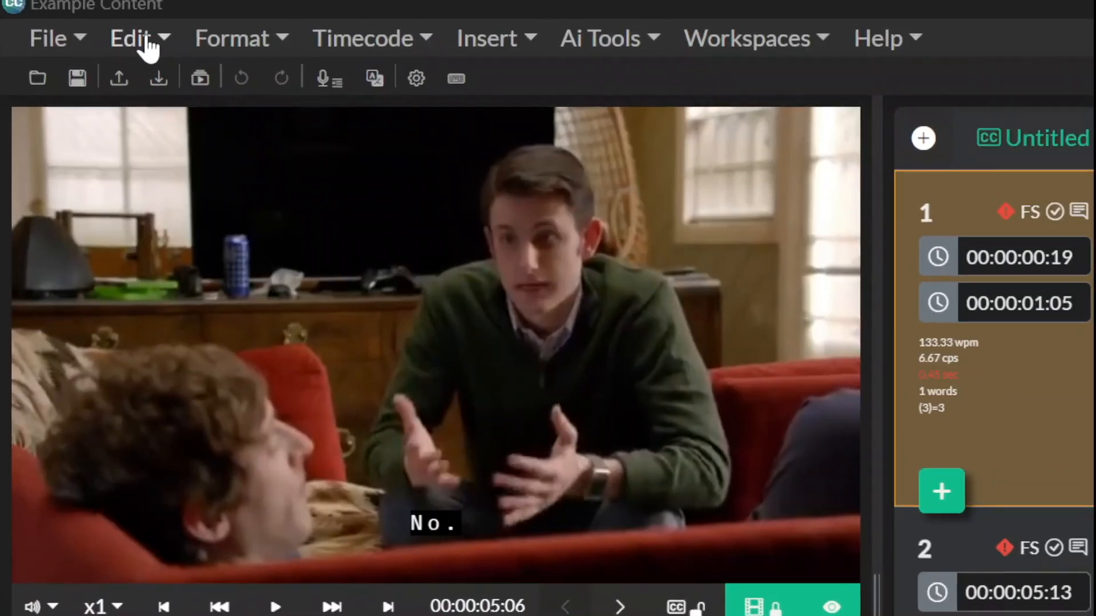
Step: Set the project's Project Type to team in the project options and save the settings
click(73, 12)
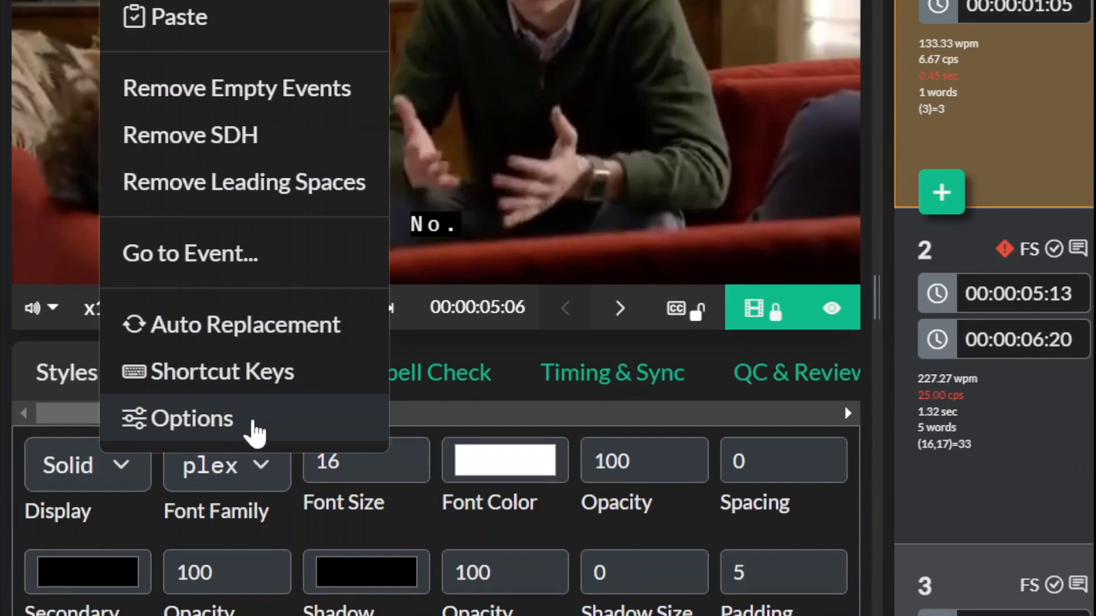
click(254, 426)
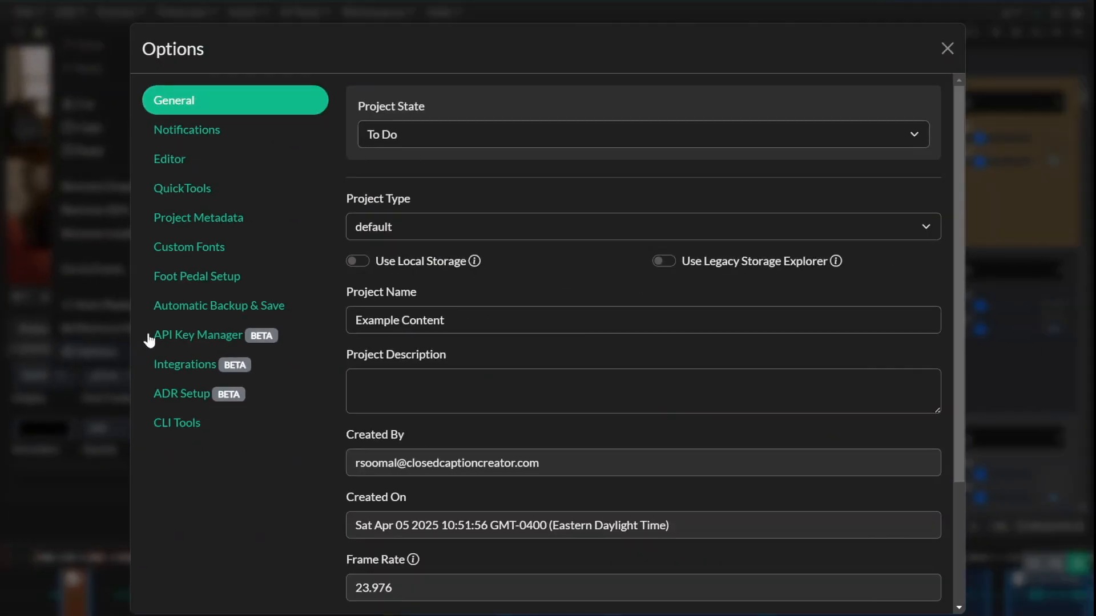
click(414, 228)
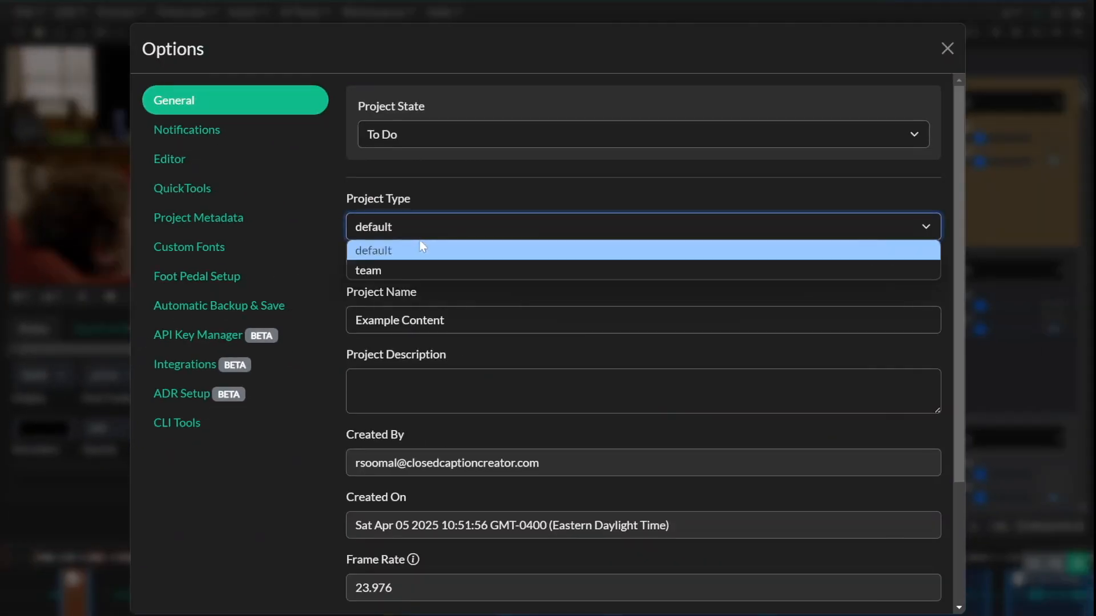
click(414, 270)
scroll(508, 283, down, 3)
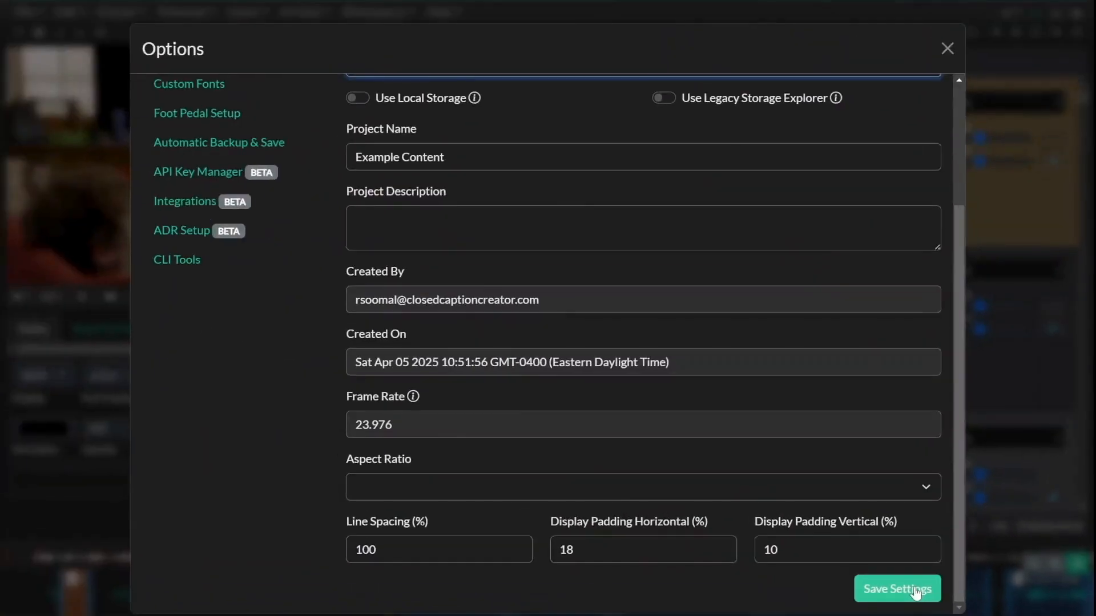
click(740, 517)
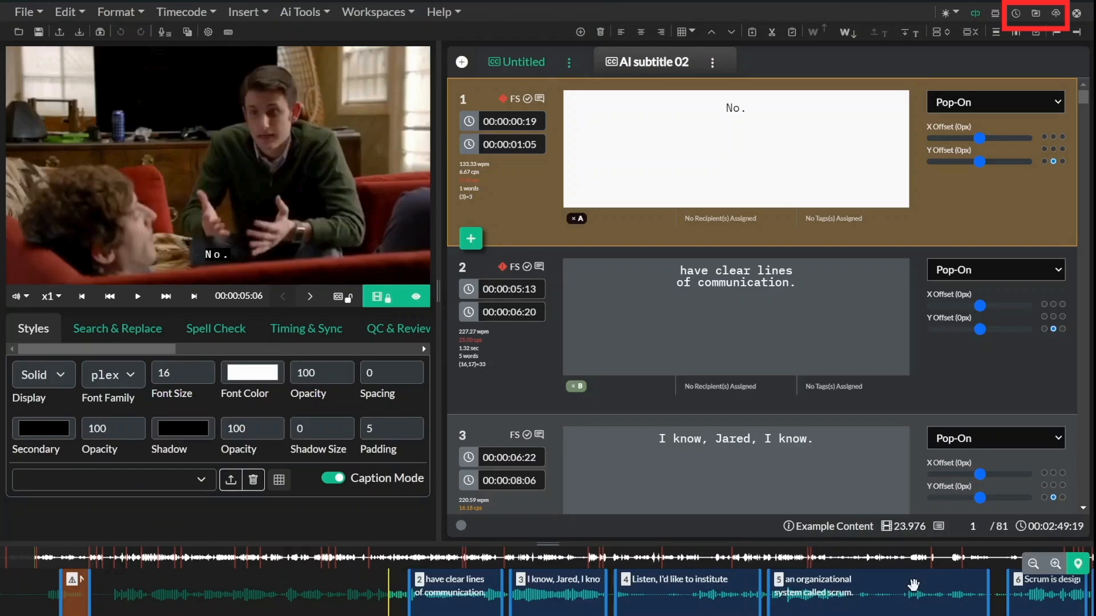
Step: Examine the Commit History, Share Project and Project Sync dialogs without changing anything
click(1016, 13)
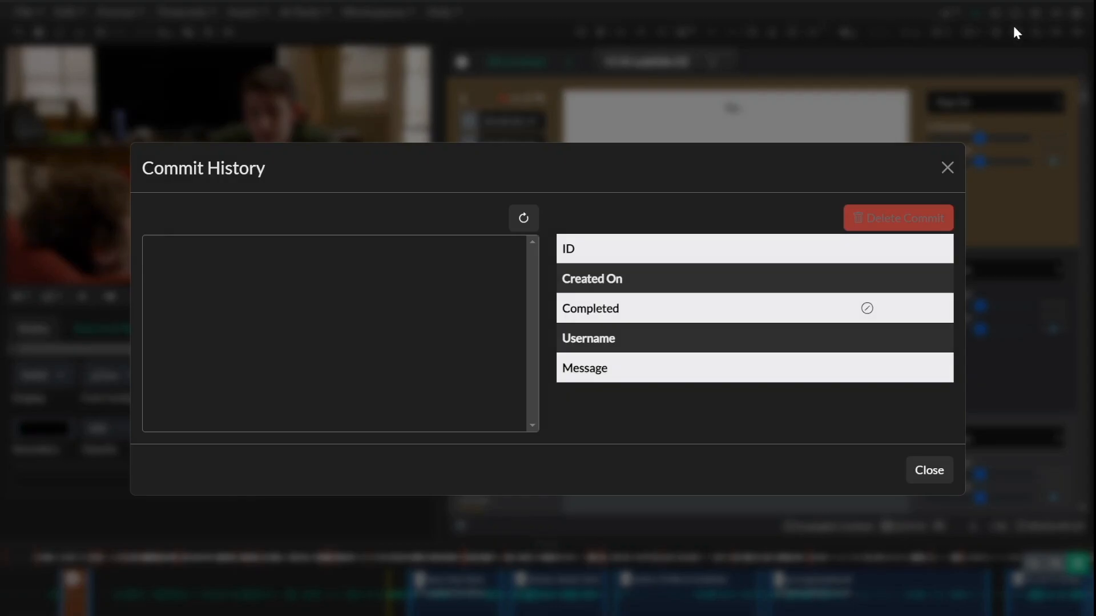
click(947, 167)
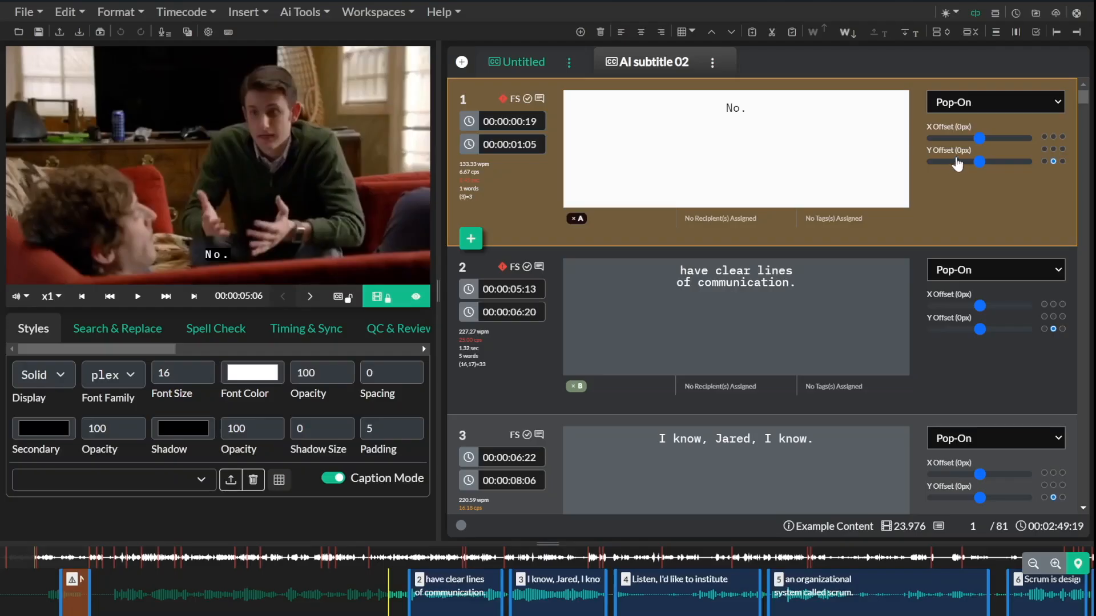
click(1035, 13)
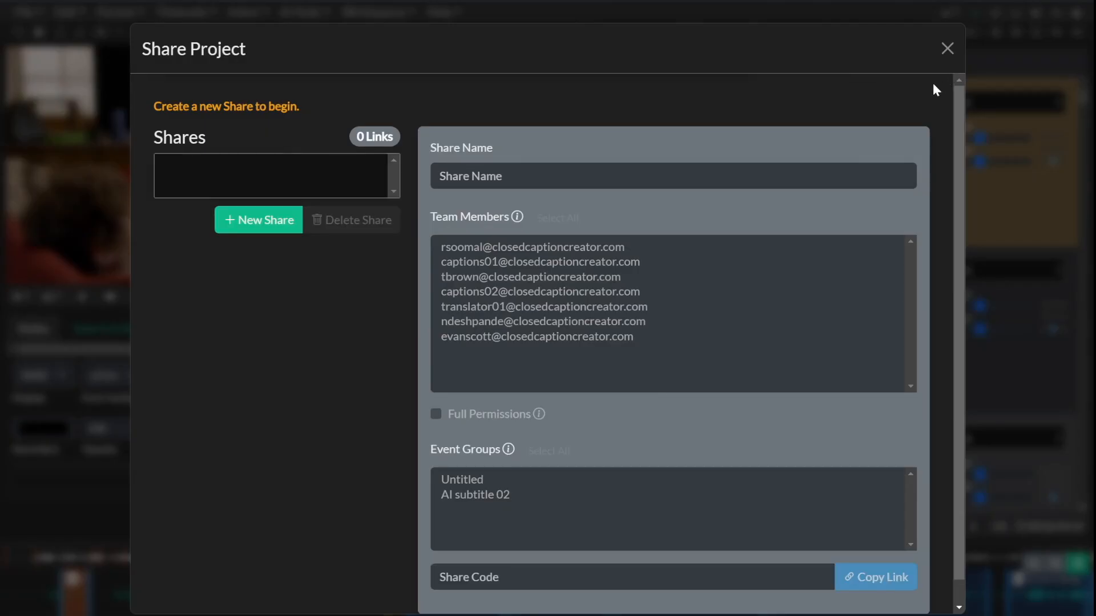
click(947, 48)
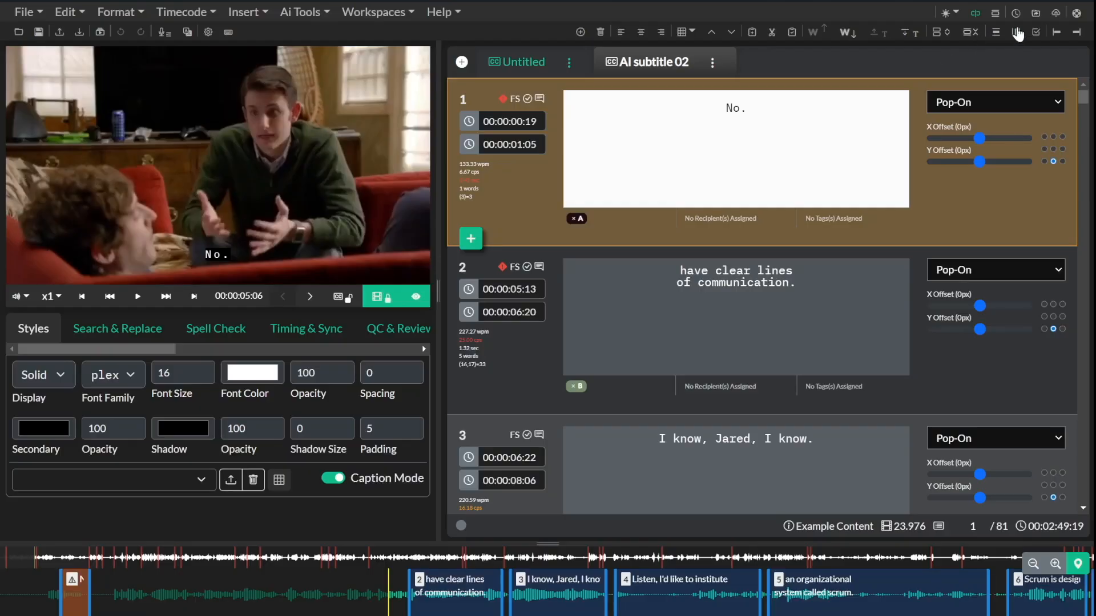
click(1056, 14)
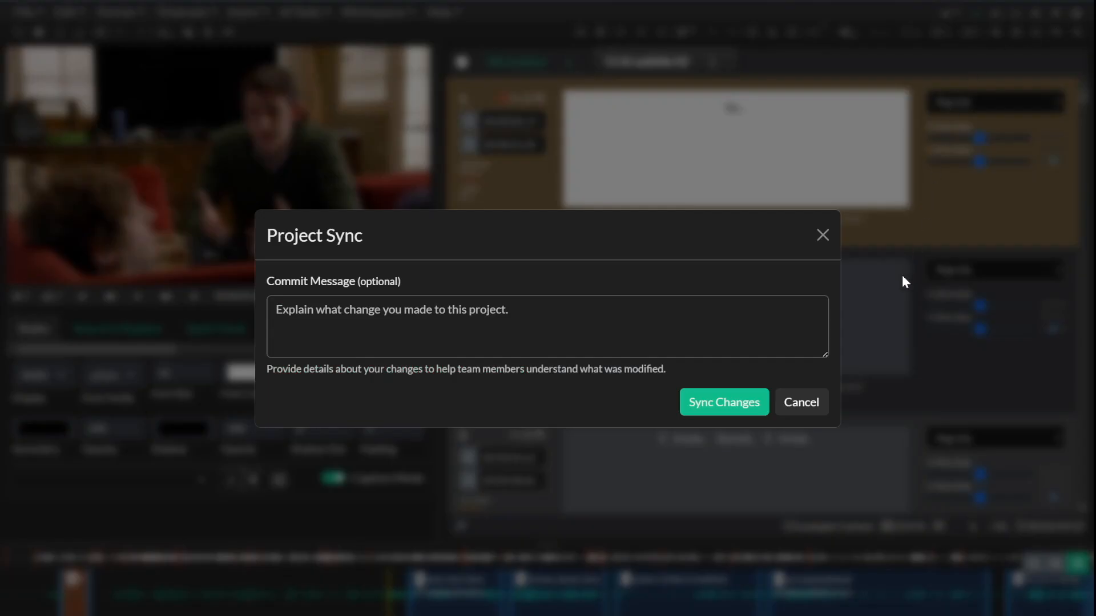
click(823, 236)
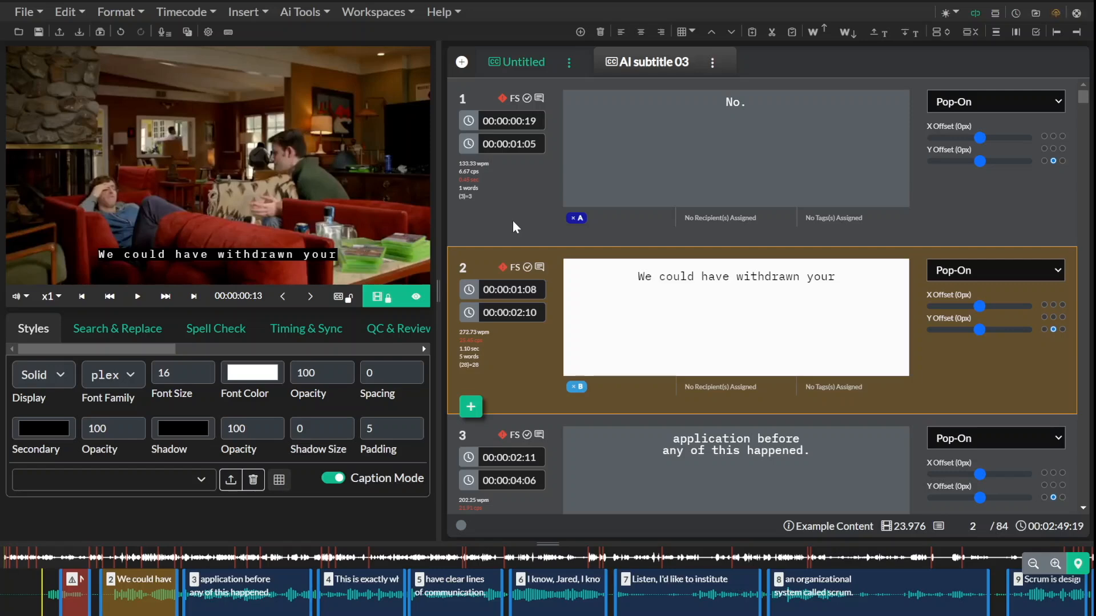
Step: Browse the subtitle events in the AI subtitle 03 group
click(513, 222)
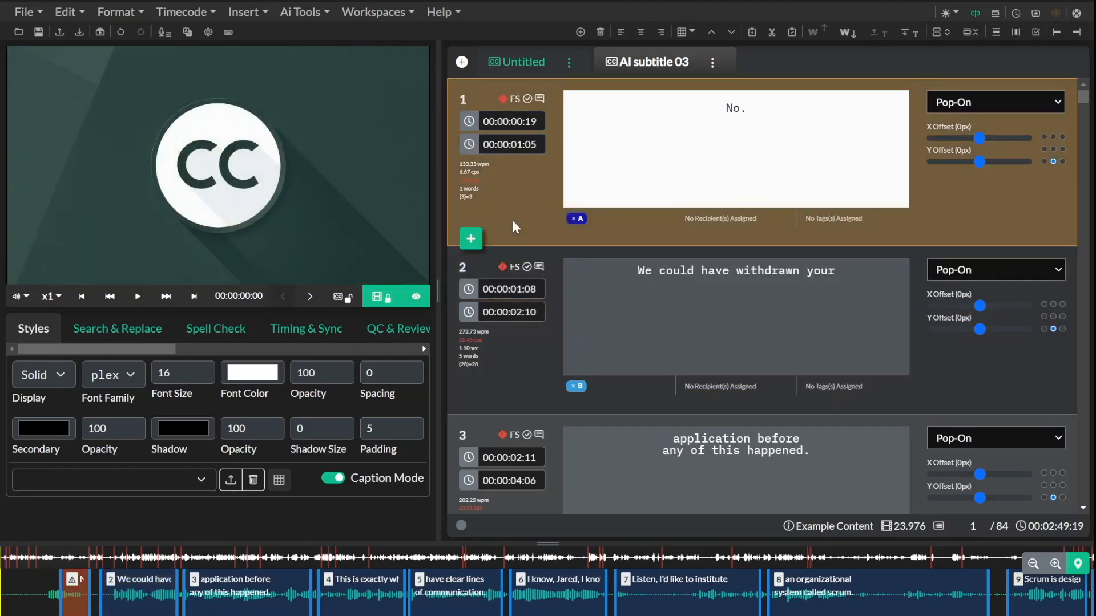
click(526, 359)
scroll(526, 356, down, 4)
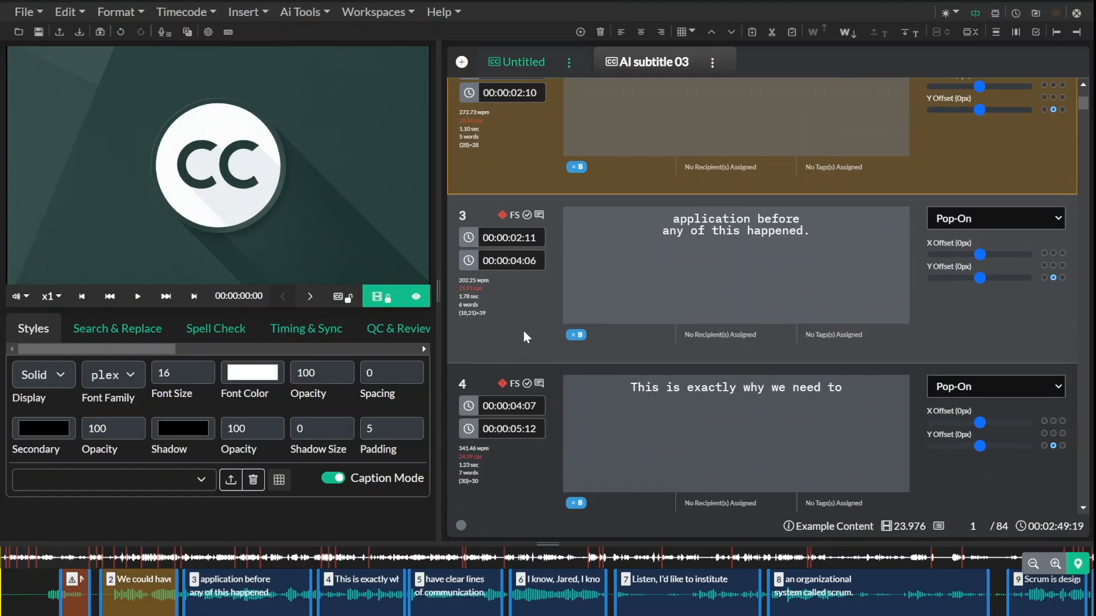
Step: Delete the first four subtitle events in the AI subtitle 03 group
shift+click(523, 330)
shift+click(511, 466)
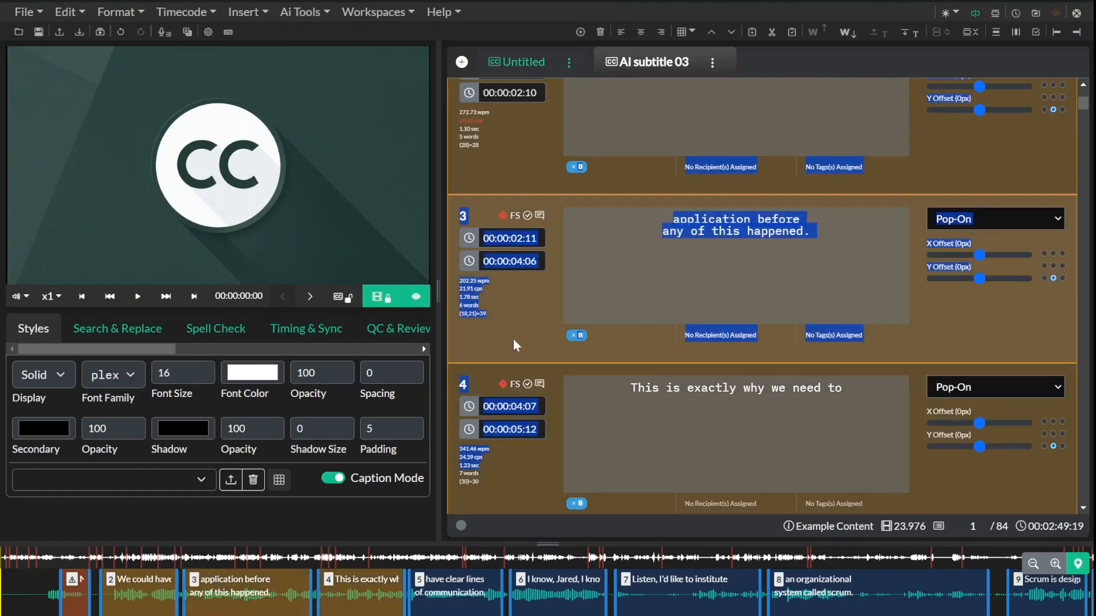
right_click(504, 306)
click(563, 480)
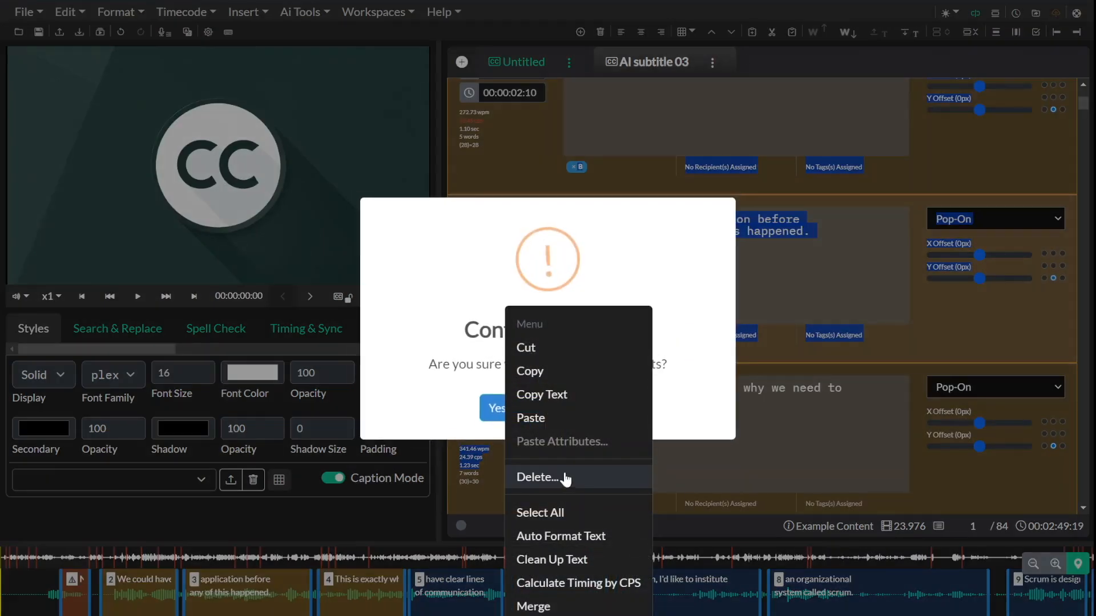
click(492, 408)
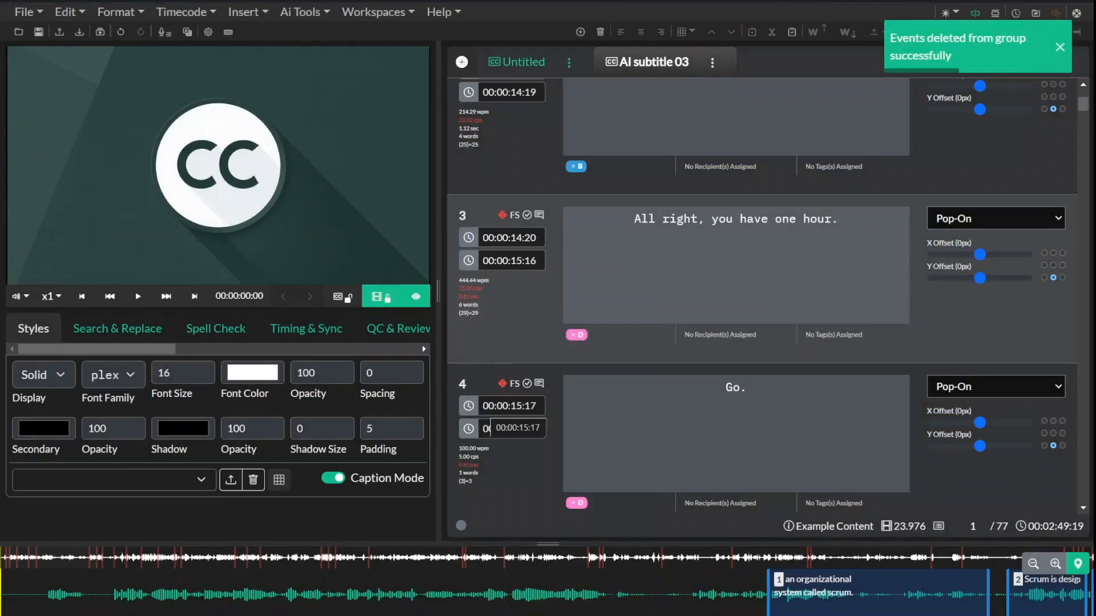
Step: Sync the project changes with the commit message "Deleted the first 4 event groups."
scroll(580, 410, up, 4)
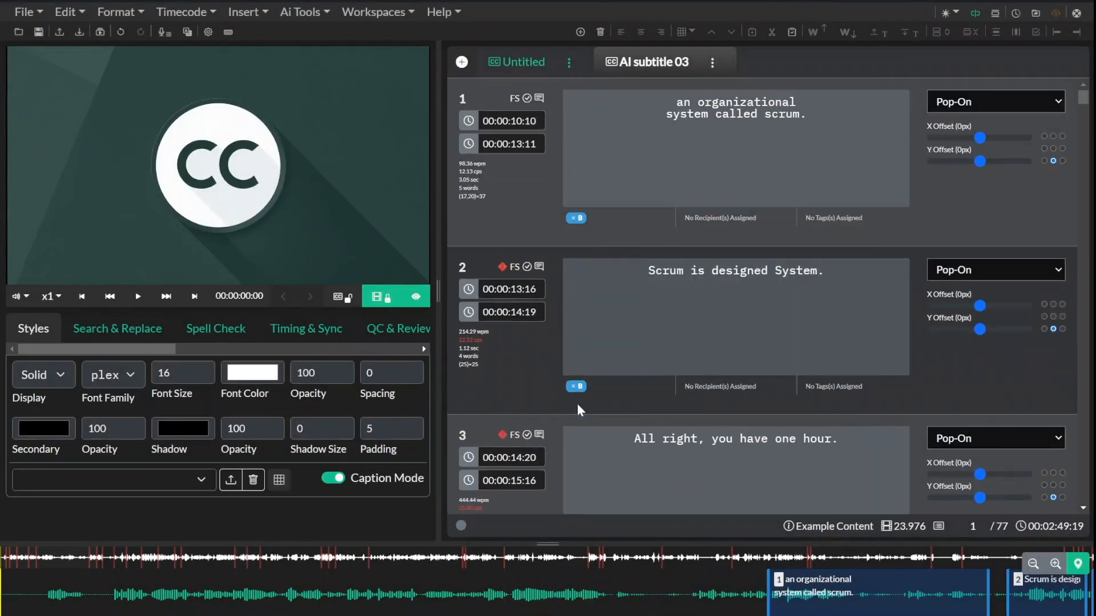
click(538, 190)
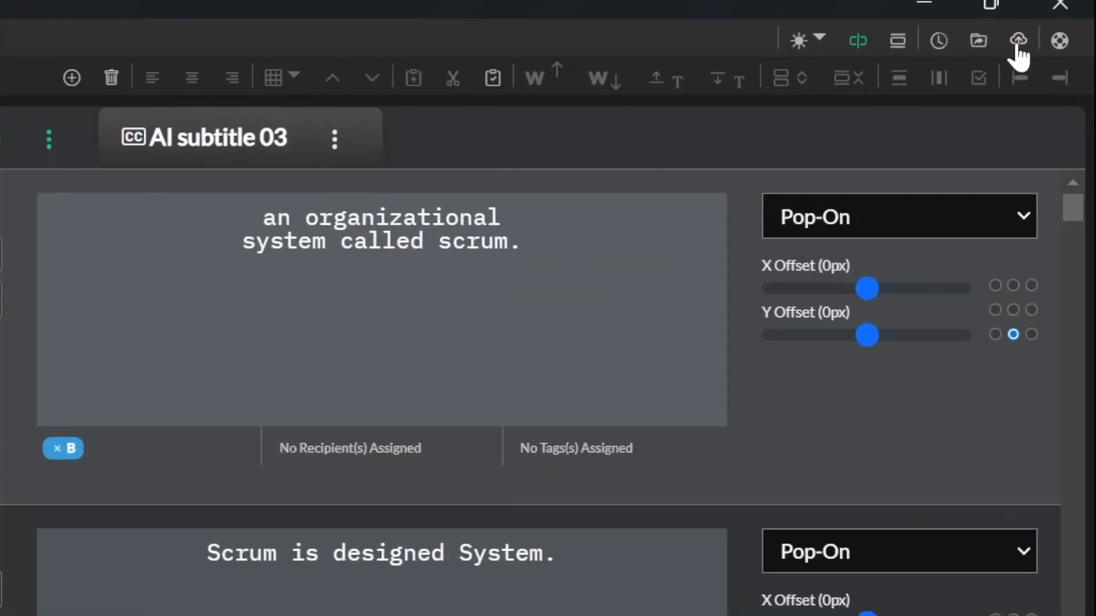
click(1056, 13)
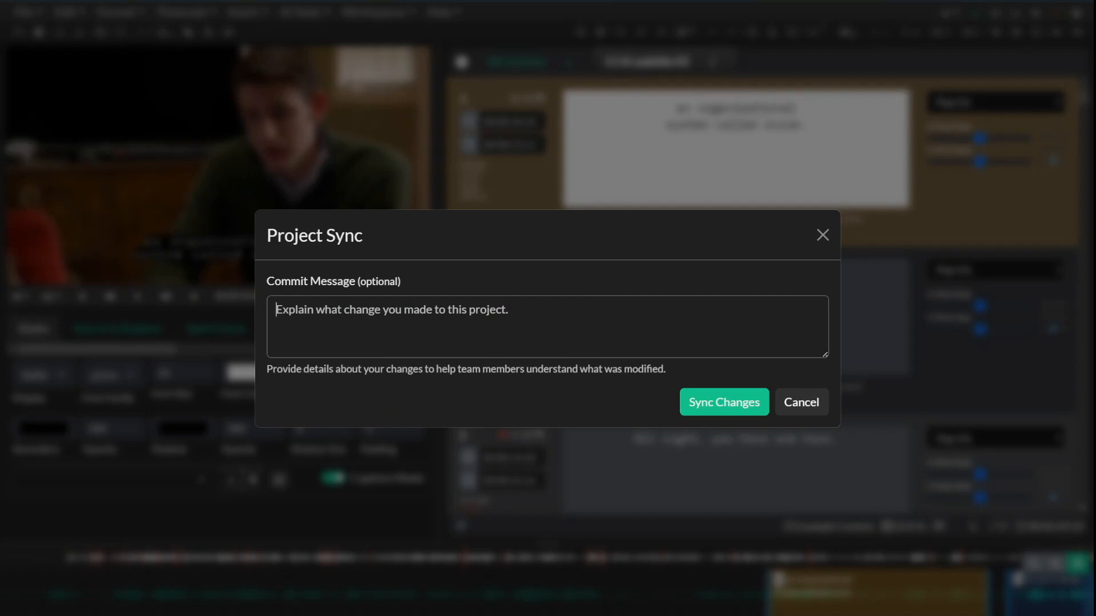
click(276, 310)
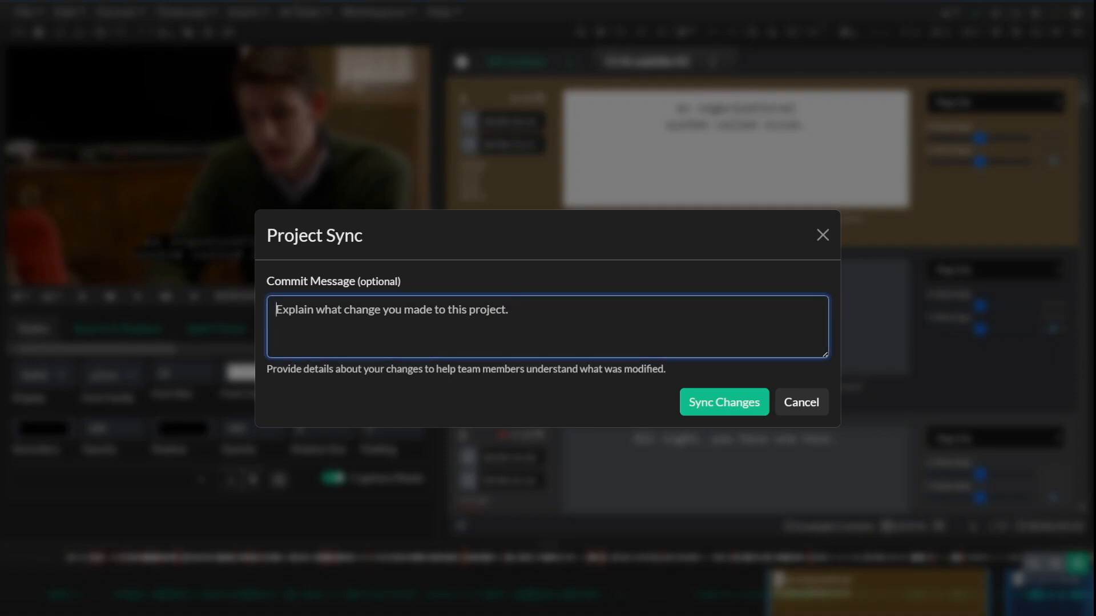
text(Deleted the first 4 event groups.)
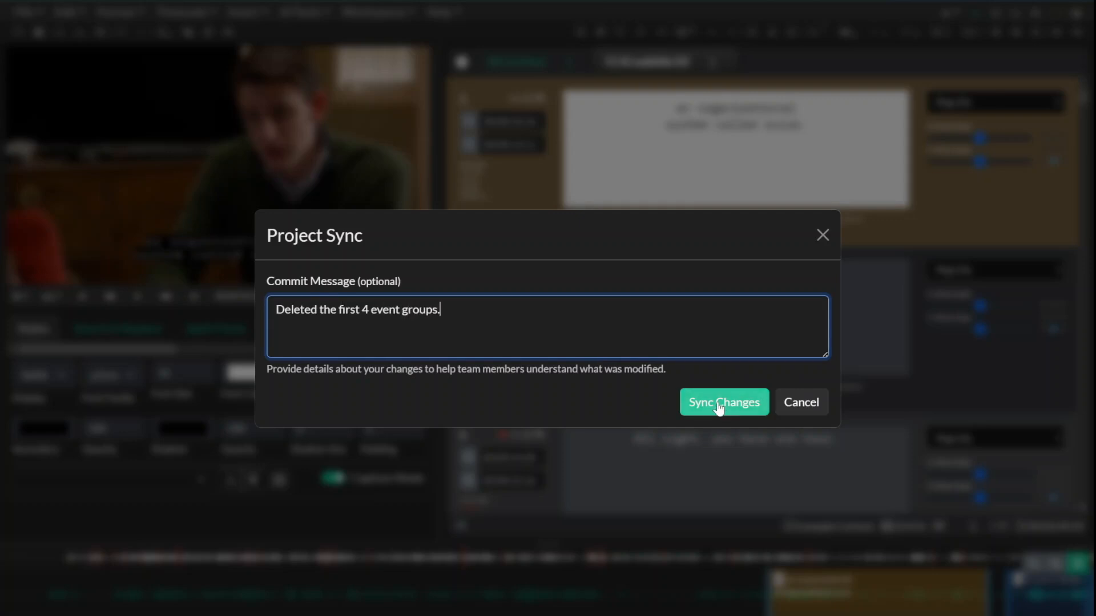
click(718, 402)
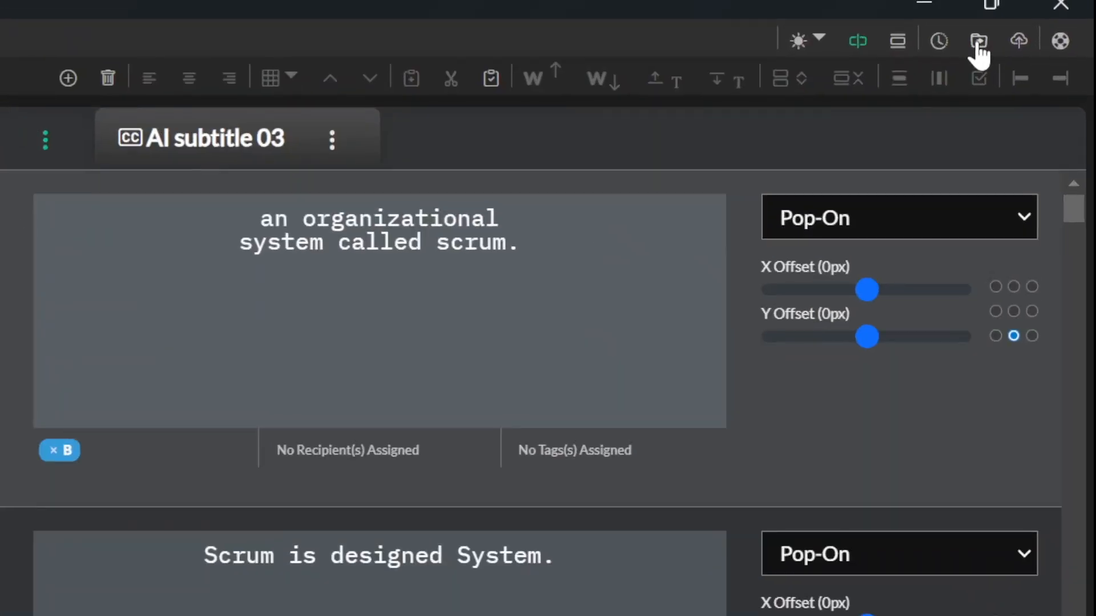
Step: Create a new project share named "Example Content - Silicone Valley 2"
click(978, 44)
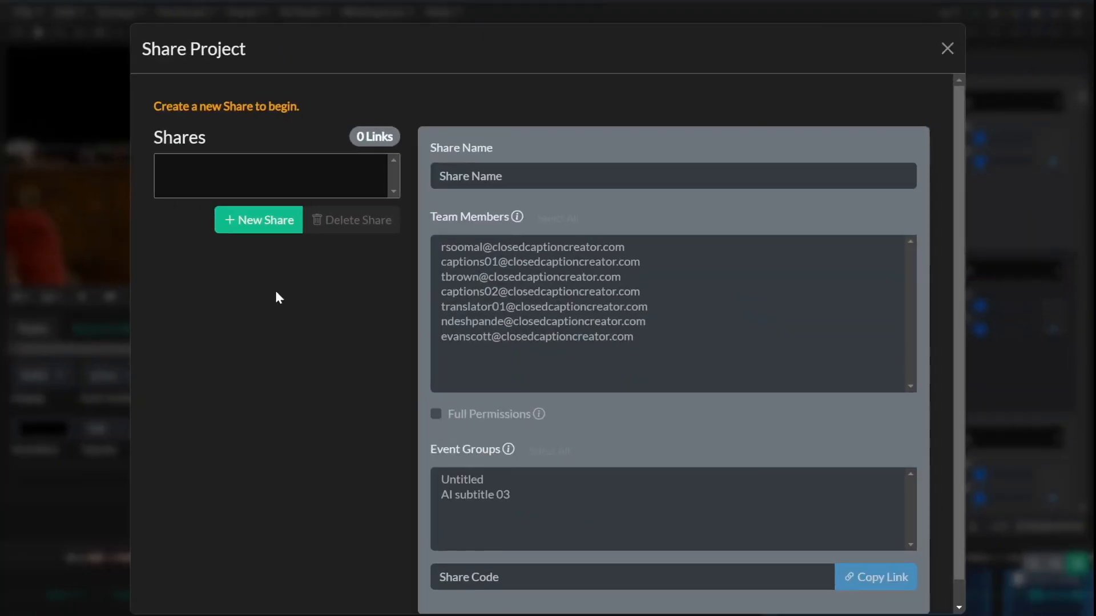
click(262, 224)
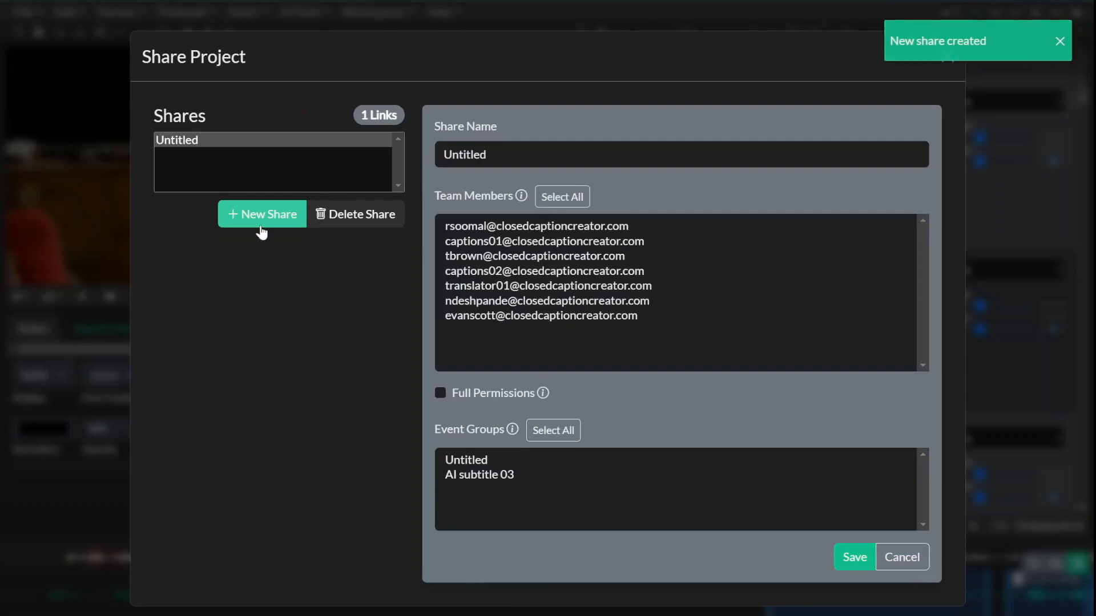
click(490, 155)
key(BackSpace)
key(BackSpace)
key(BackSpace)
key(BackSpace)
key(BackSpace)
key(BackSpace)
key(BackSpace)
key(BackSpace)
text(E)
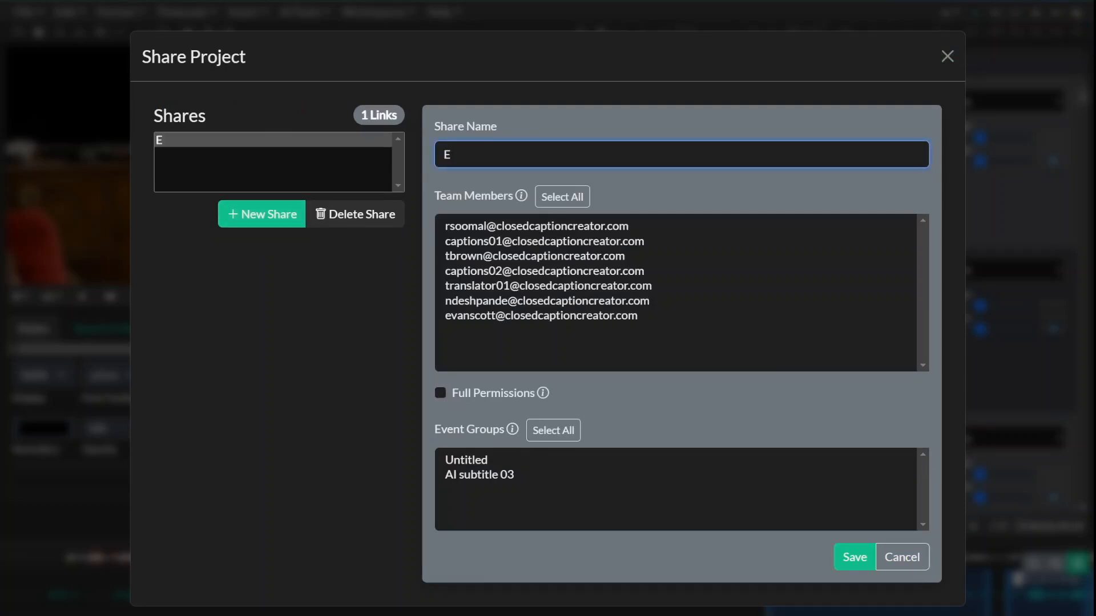
text(xample Content - Silicone Valley 2)
click(532, 155)
text(-)
key(End)
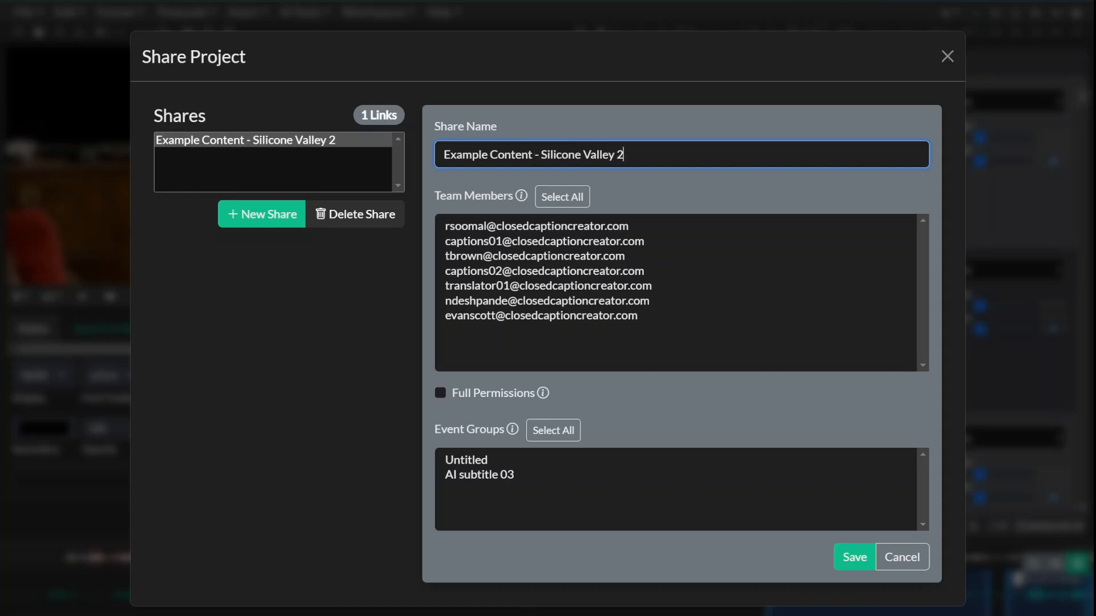
Step: Add the last listed team member to the share with Full Permissions enabled and save the share
click(566, 317)
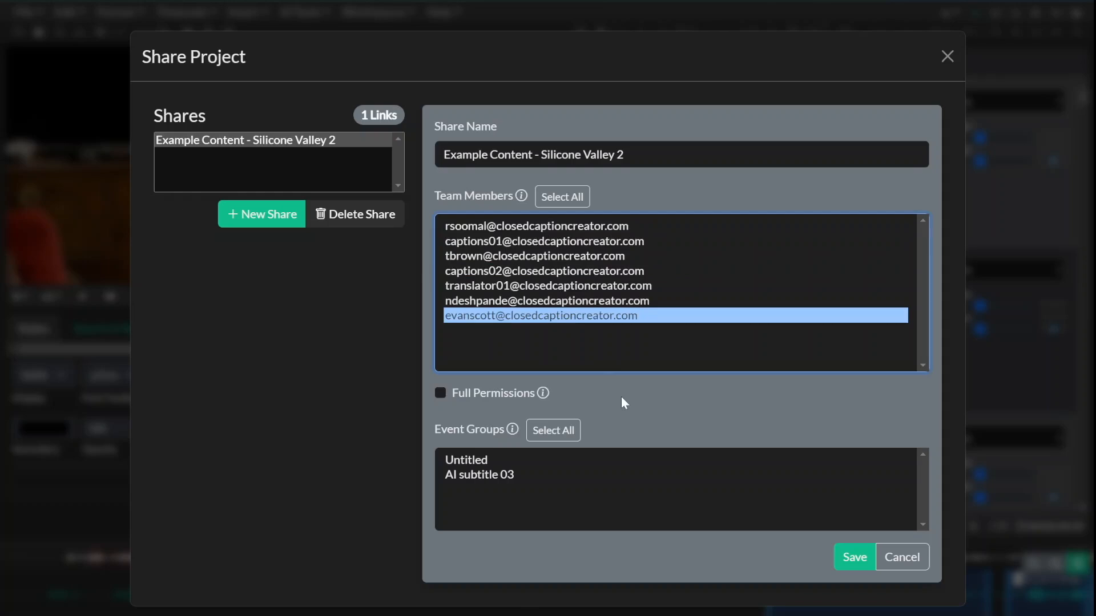
click(445, 394)
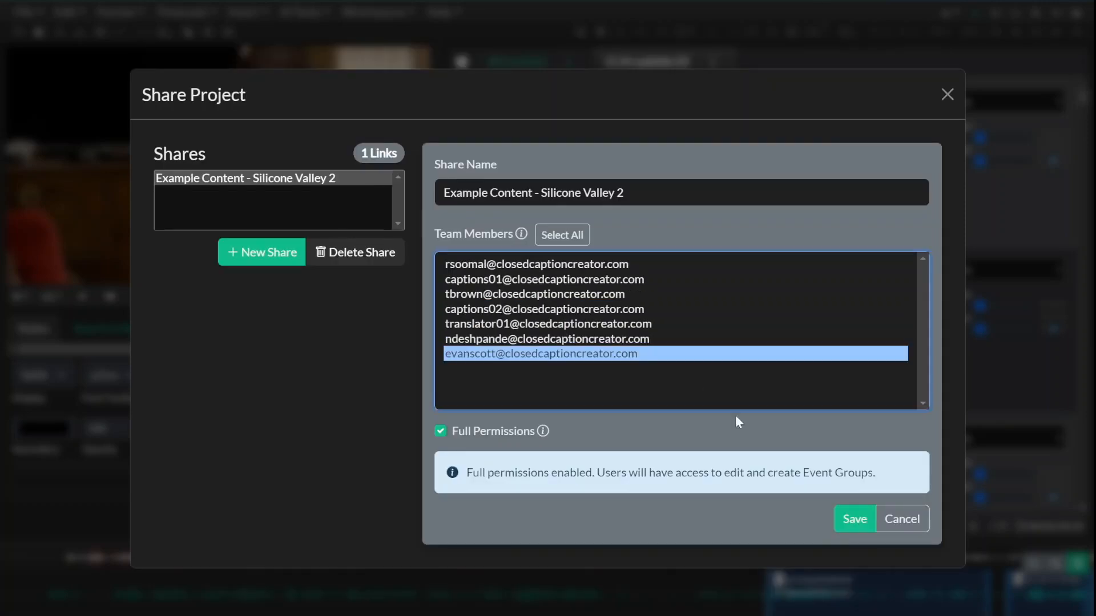
click(854, 521)
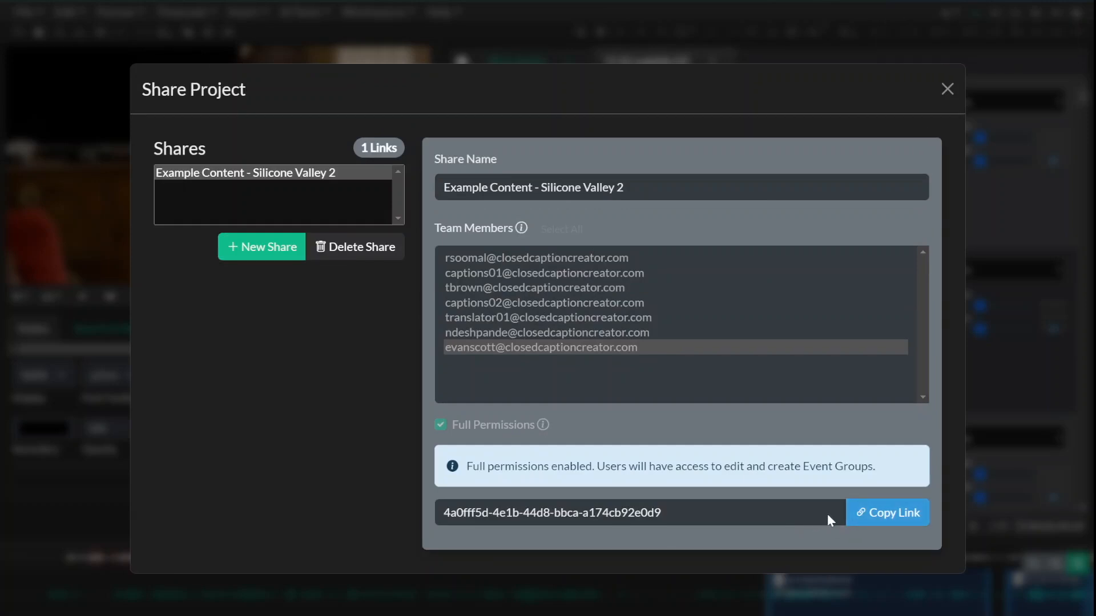
Step: Copy the share link and open it in a new browser tab to load the shared project
click(886, 520)
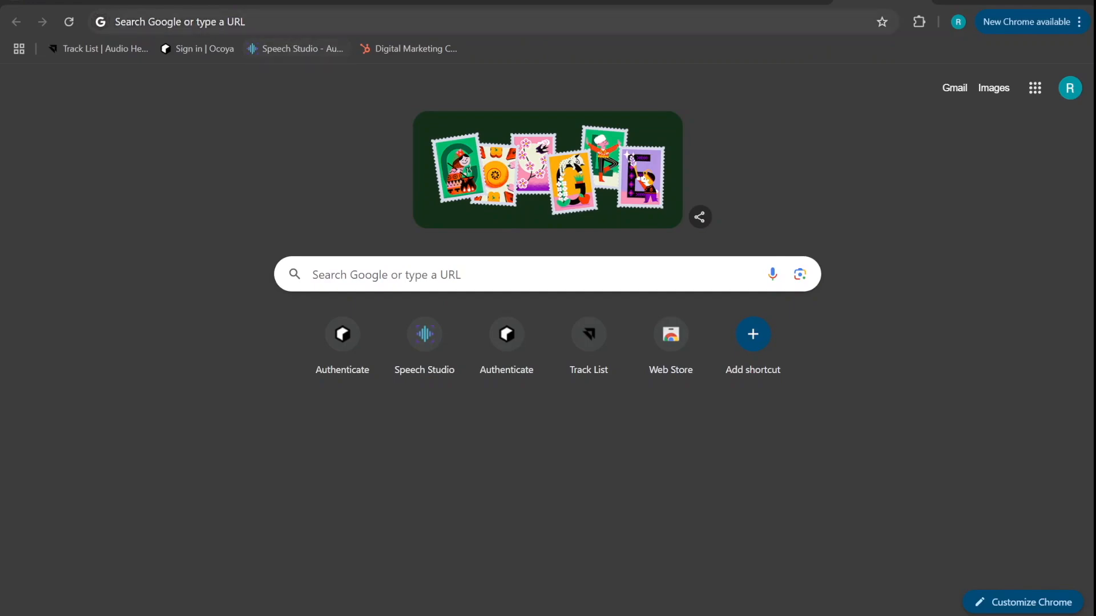
click(137, 23)
right_click(134, 26)
click(207, 146)
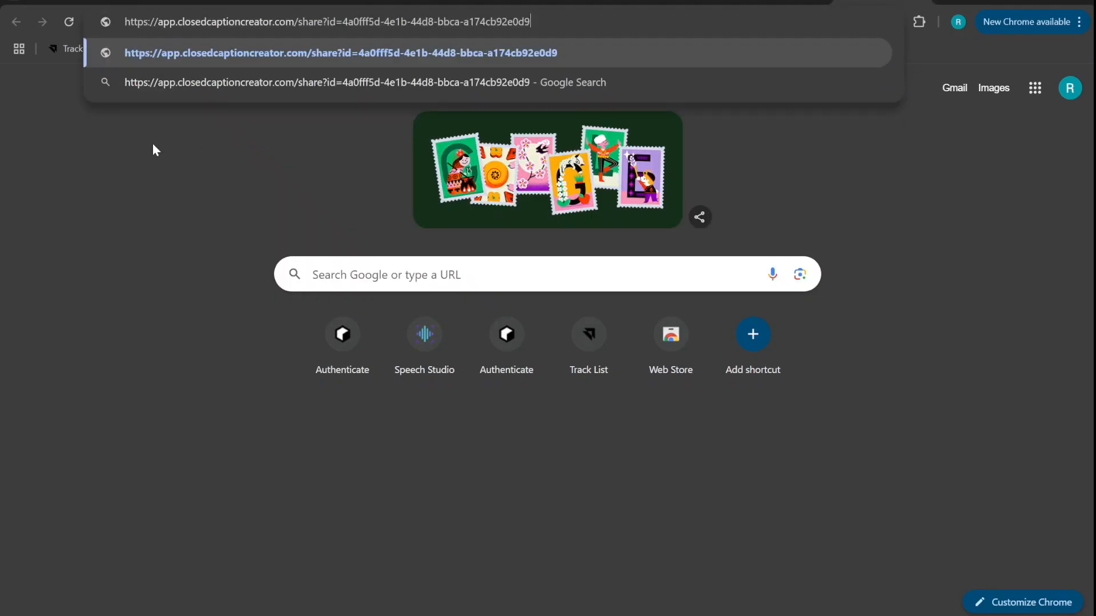
key(Return)
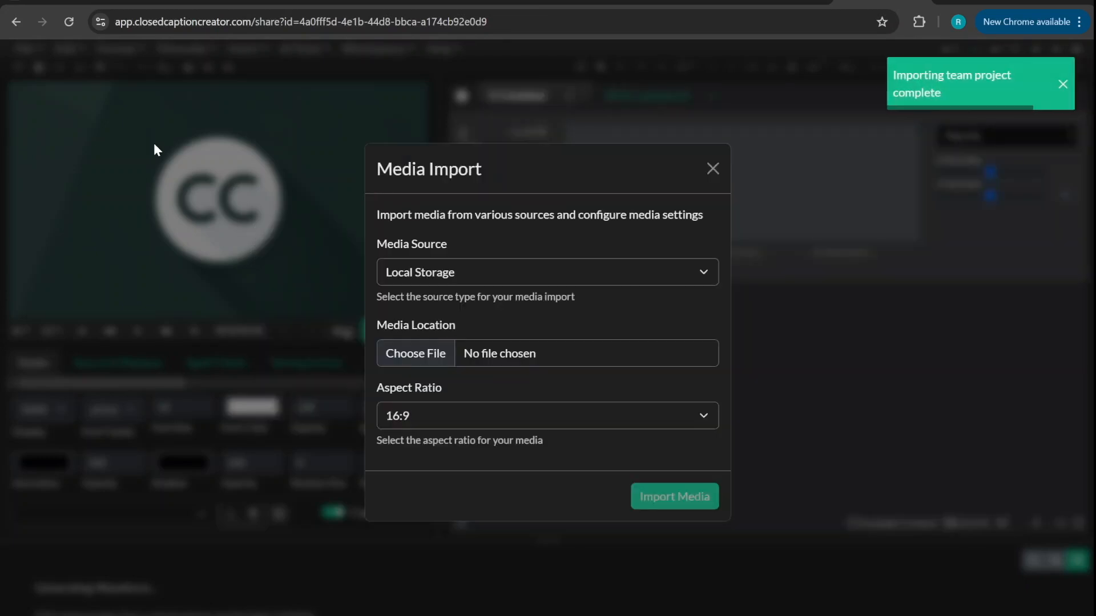
Step: Import the example_08 video from the Test Content folder as the shared project's media
click(558, 357)
scroll(83, 187, down, 3)
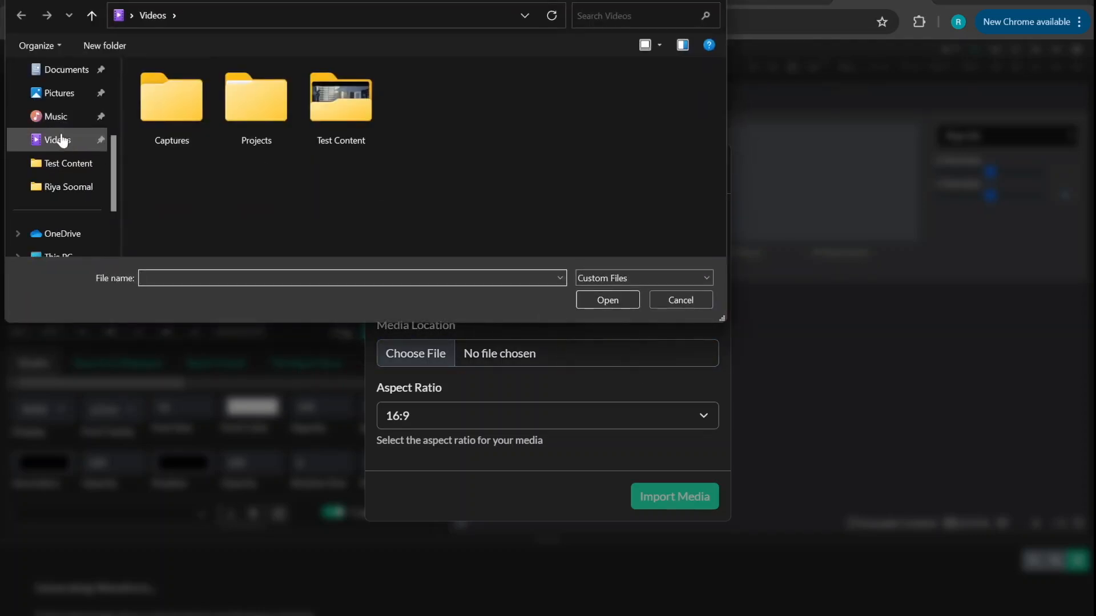
double_click(341, 126)
scroll(519, 191, down, 1)
scroll(520, 188, down, 1)
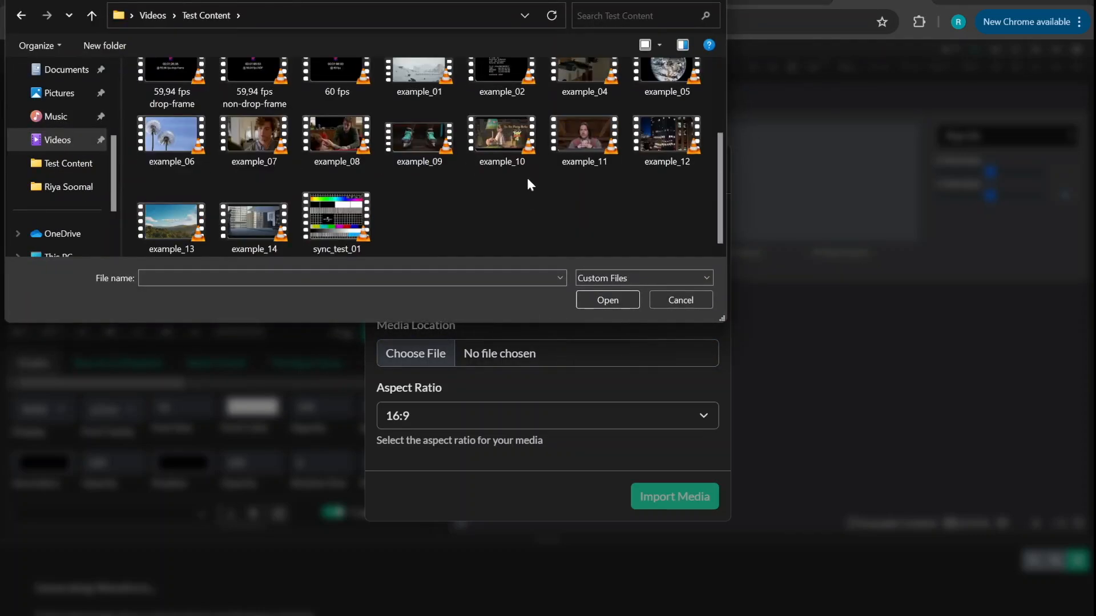
click(319, 130)
click(591, 299)
click(669, 495)
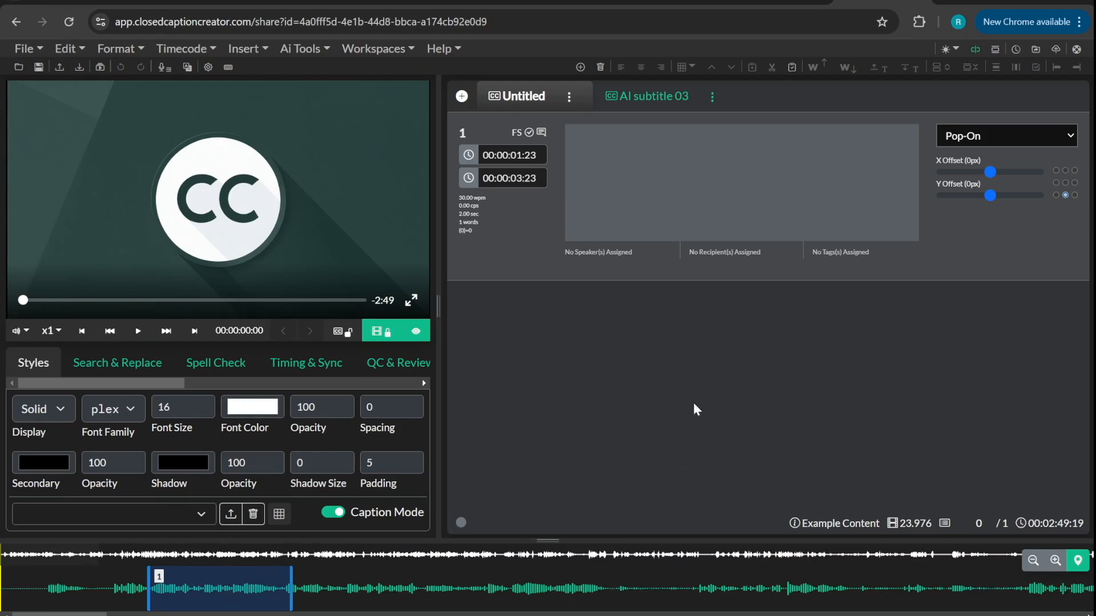
Step: Switch to the AI subtitle 03 group in the opened shared project
click(668, 104)
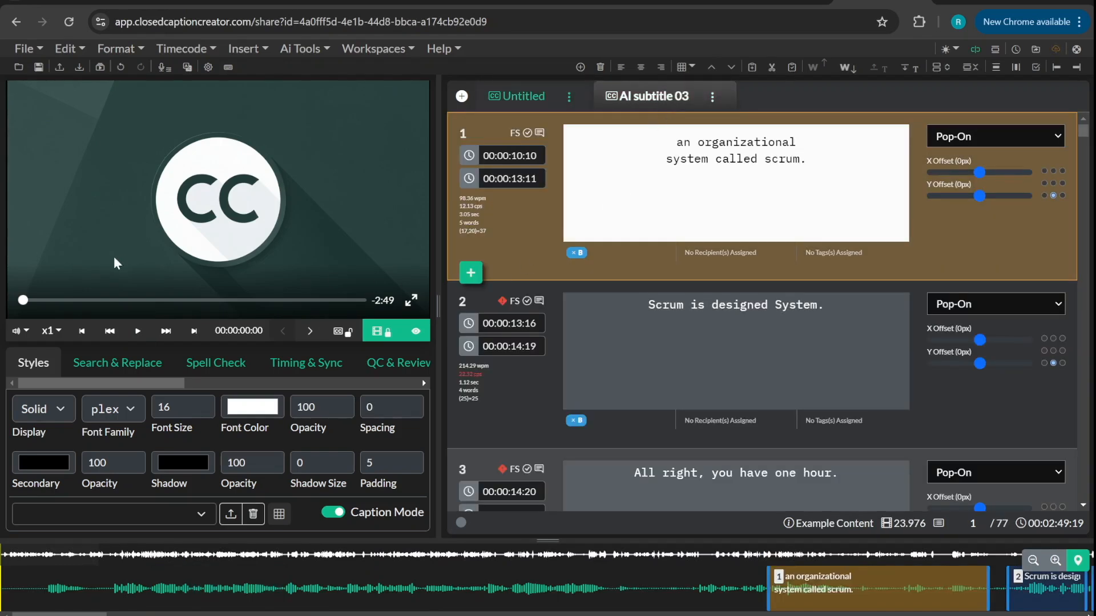
click(39, 300)
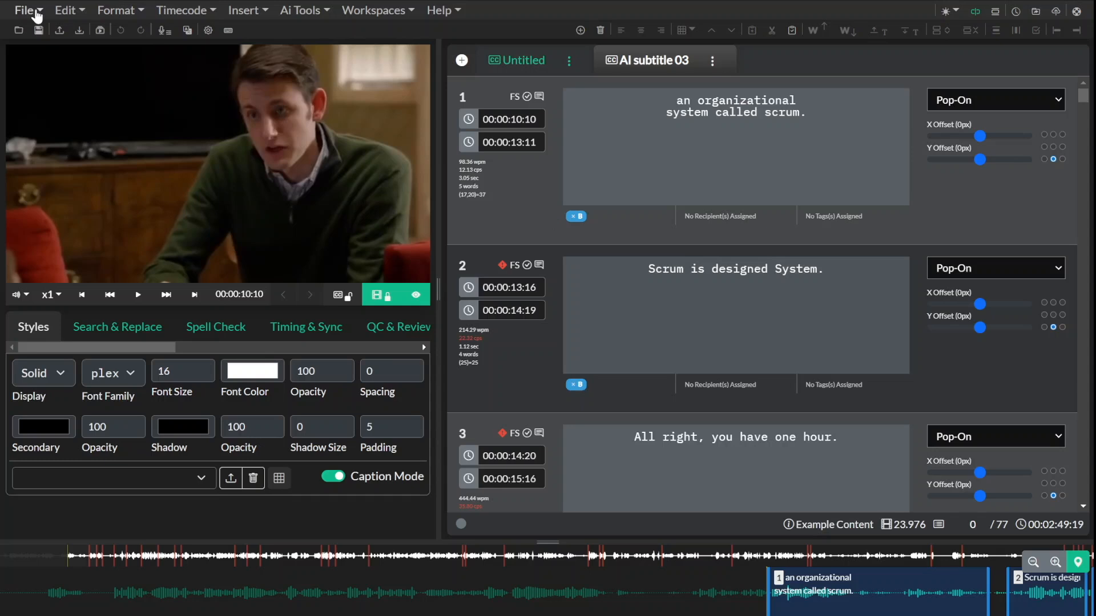
Step: Open the Team Project import dialog and close it without entering a share code
click(37, 14)
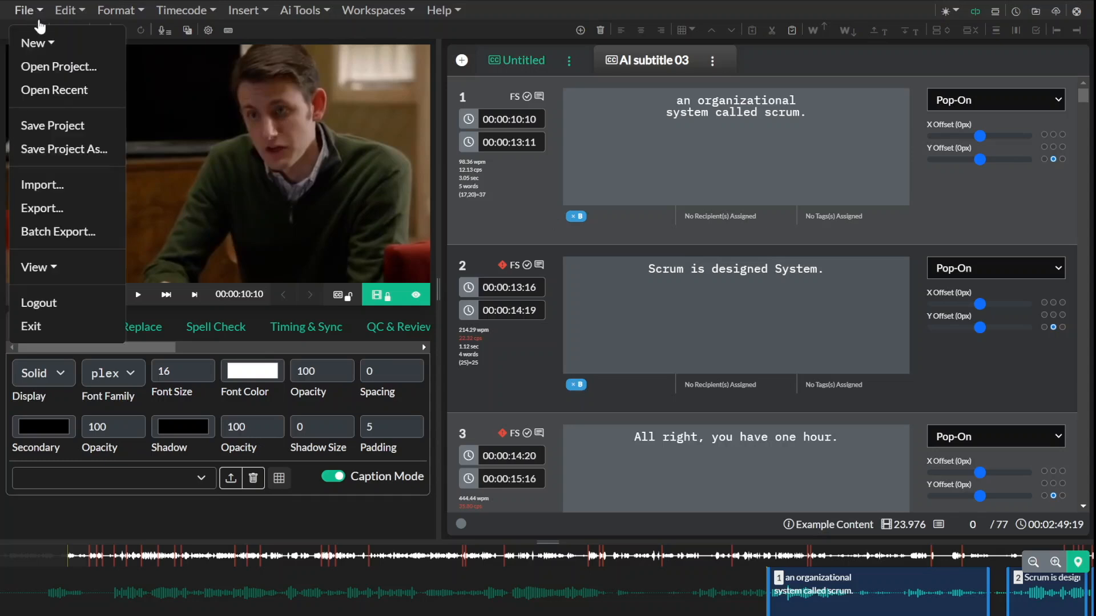
click(62, 185)
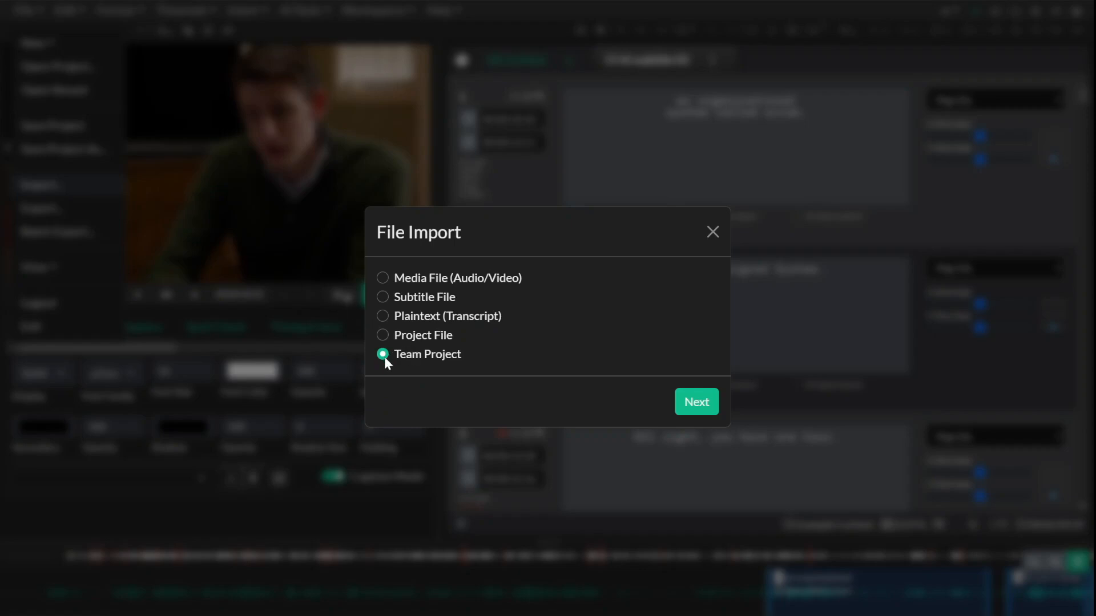
click(679, 404)
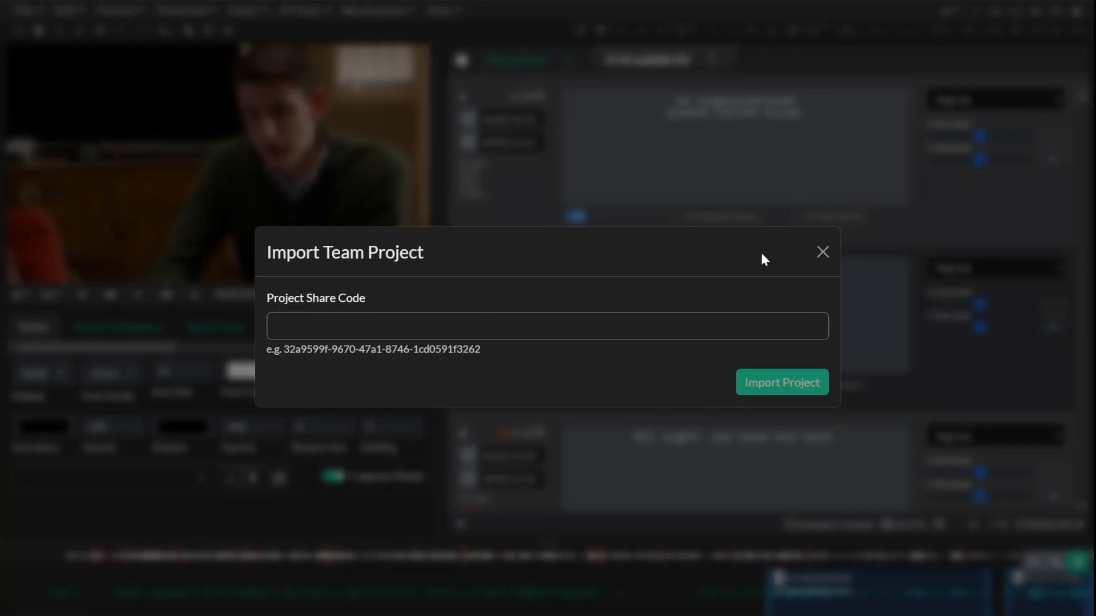
click(820, 257)
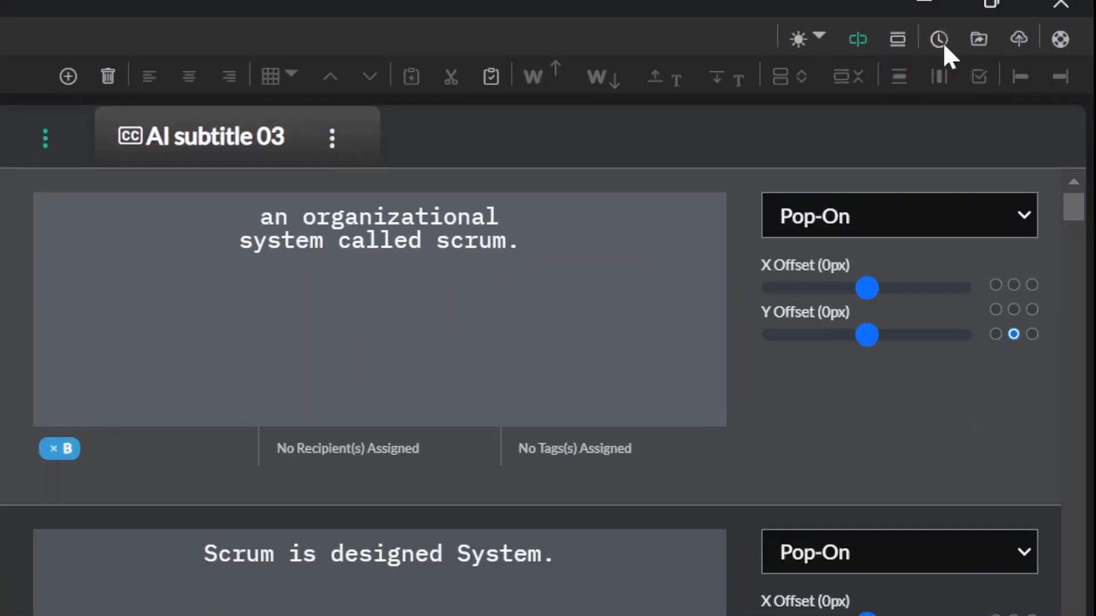
Step: Review the Commit History, the Team Drive project list and the Share Project dialog without changing anything
click(1016, 11)
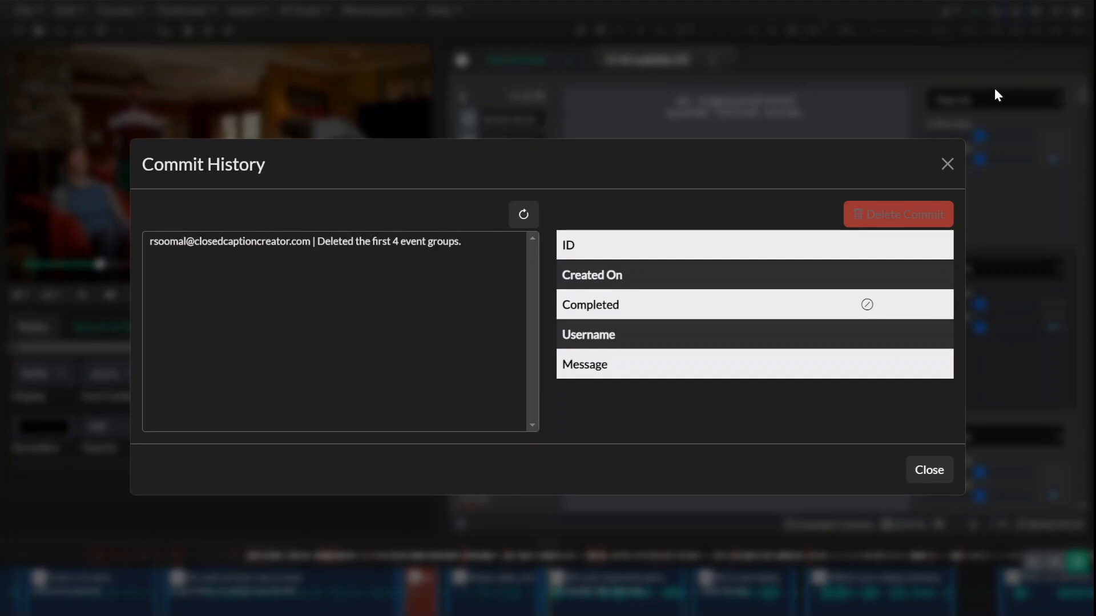
click(947, 164)
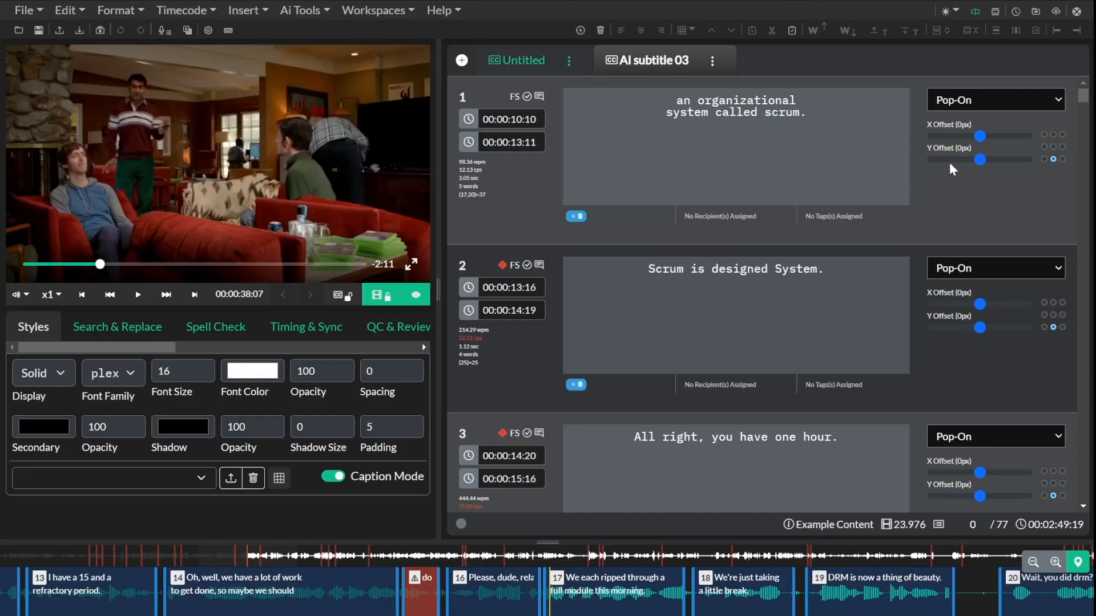
click(19, 31)
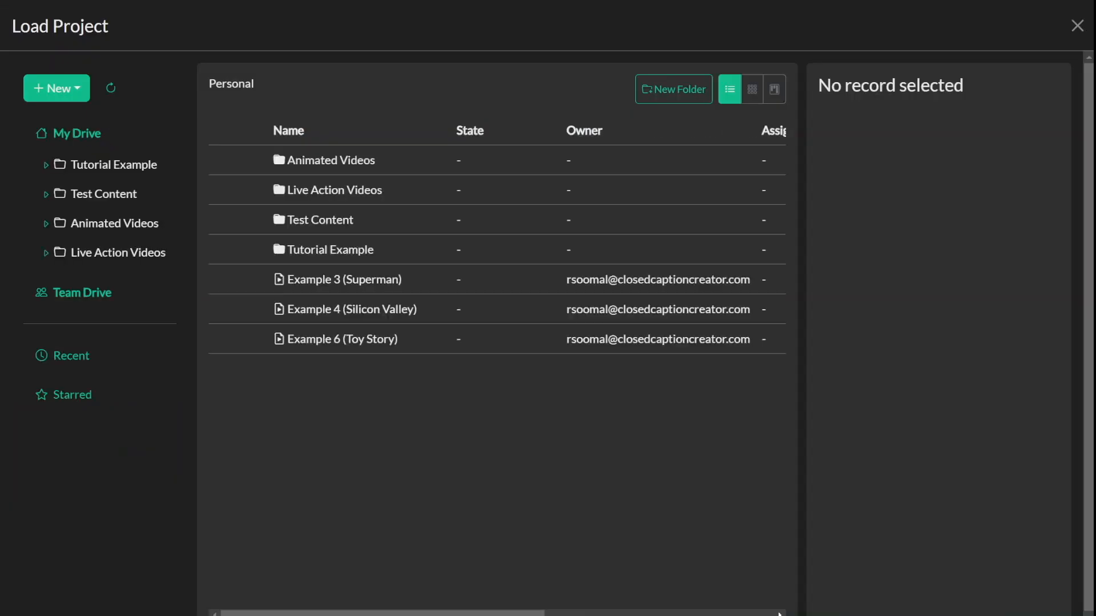
click(85, 295)
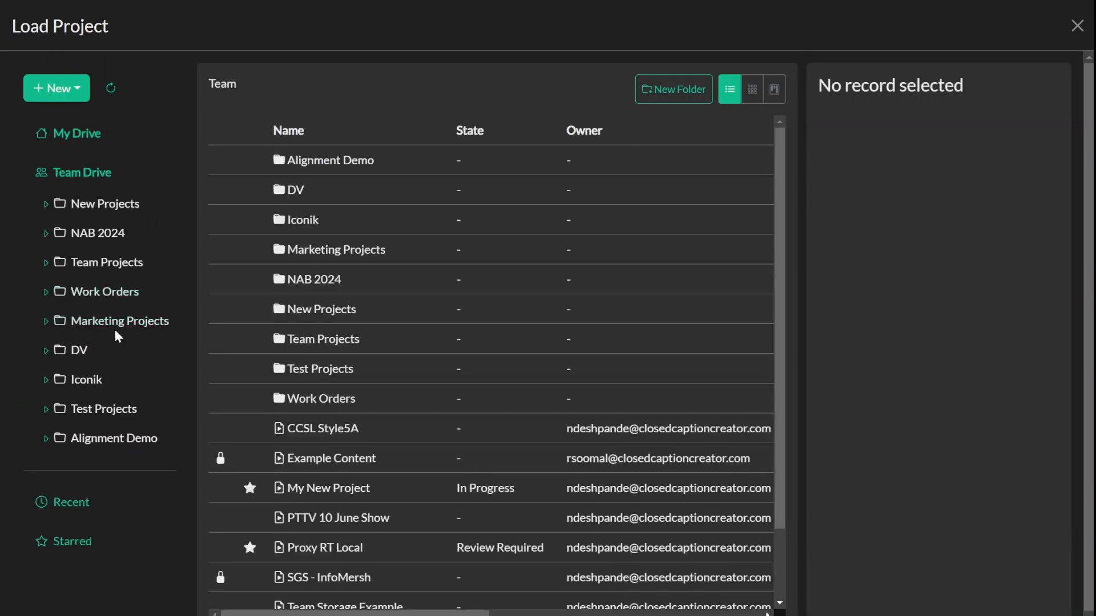
click(1077, 26)
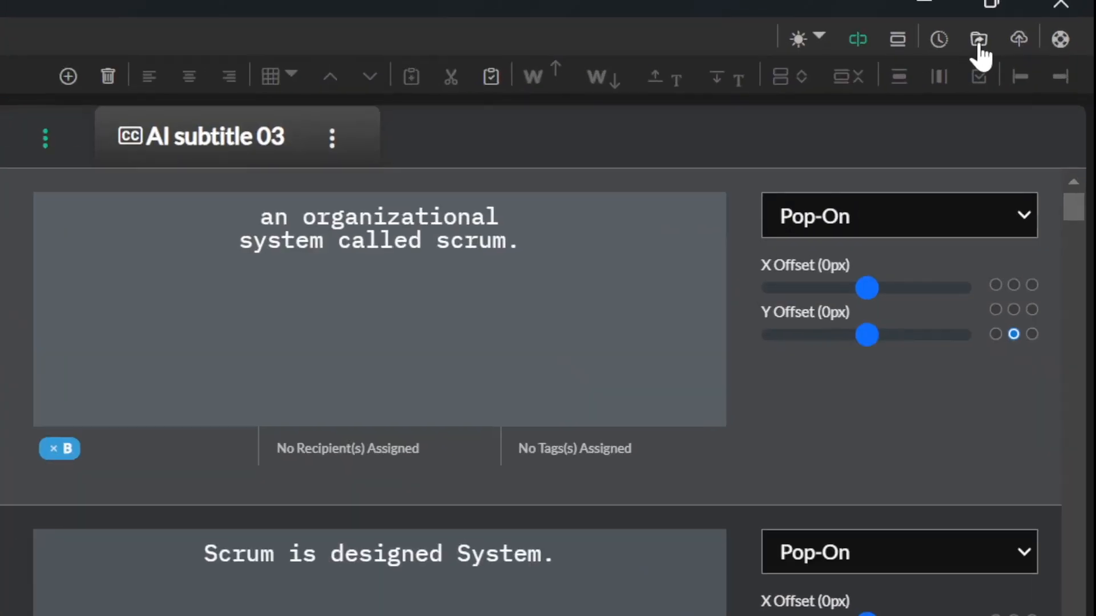
click(1036, 13)
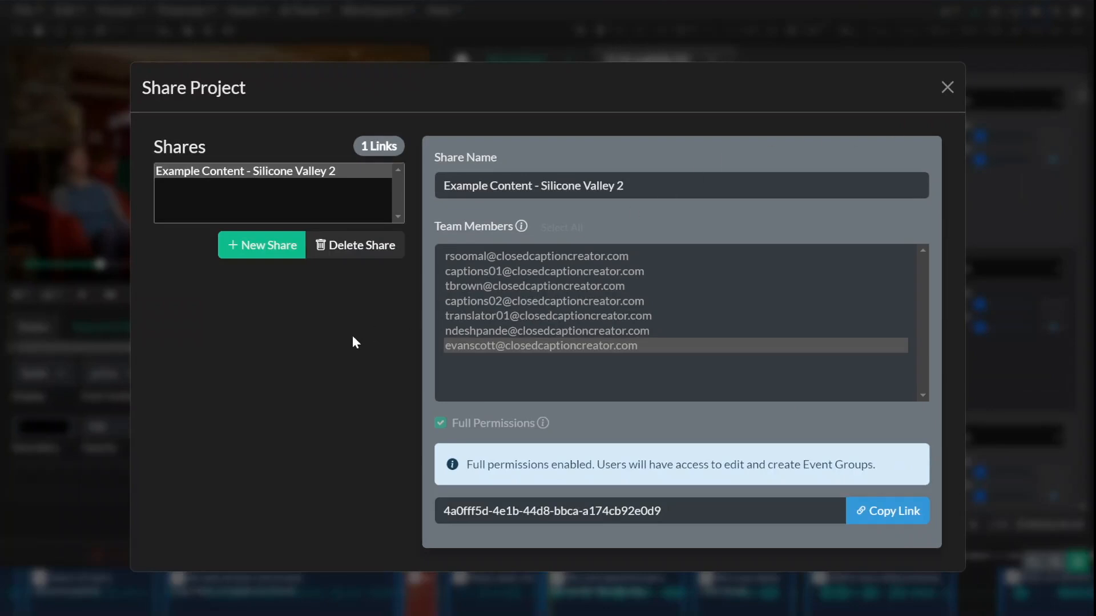
click(948, 88)
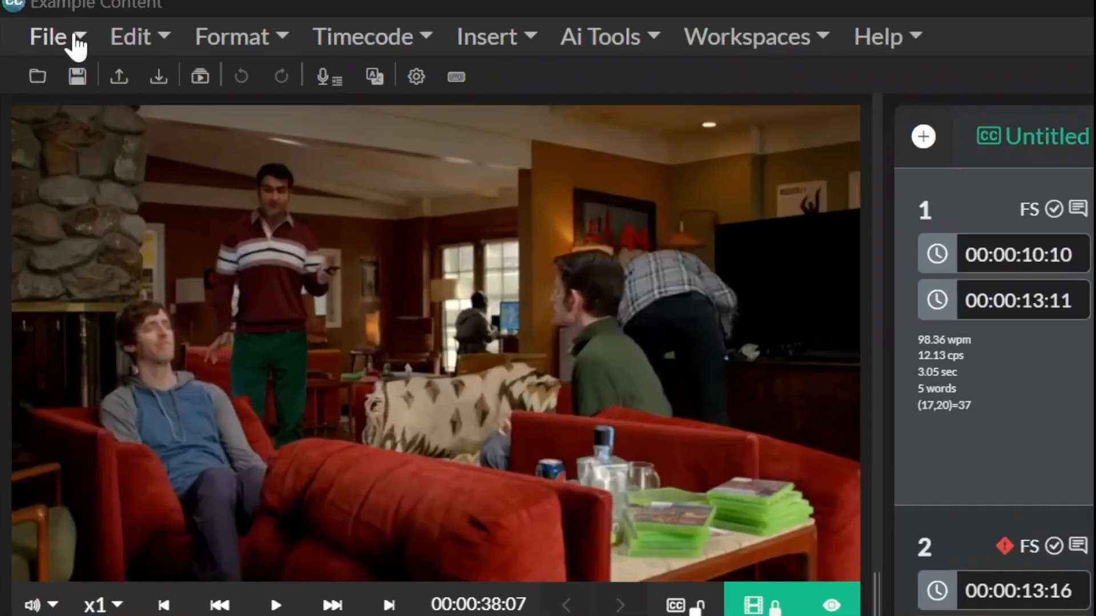
Step: Save a copy of the project to My Drive as Example Content
click(38, 12)
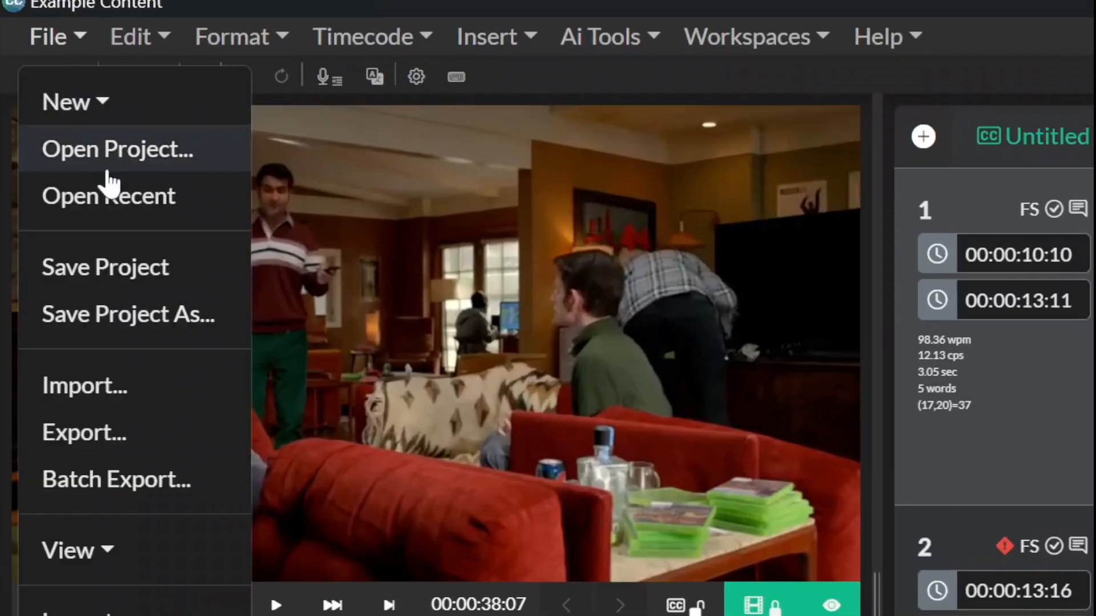
click(143, 314)
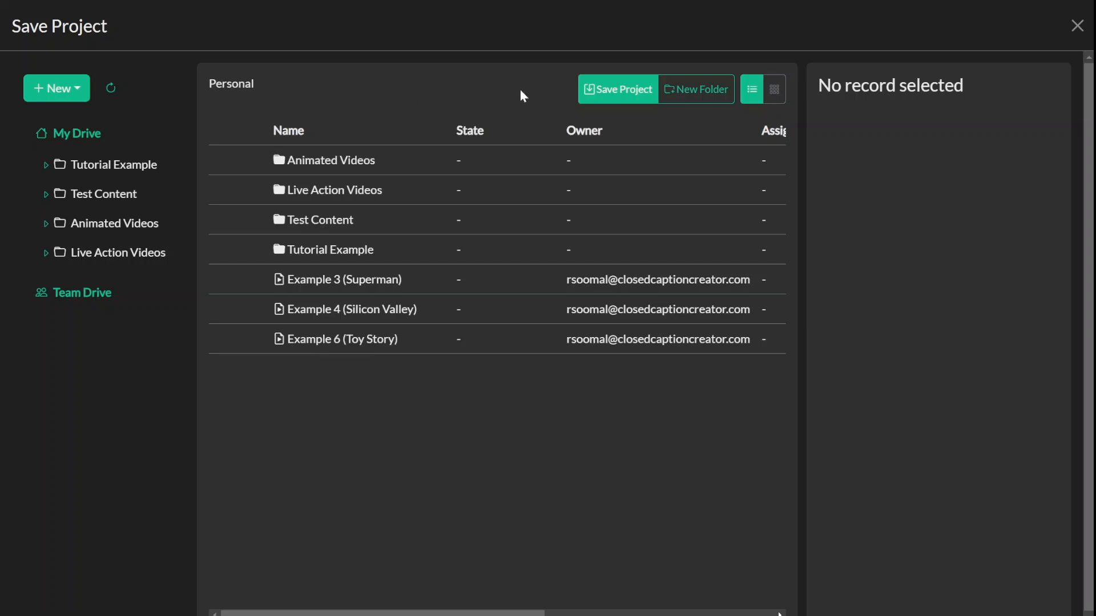
click(597, 91)
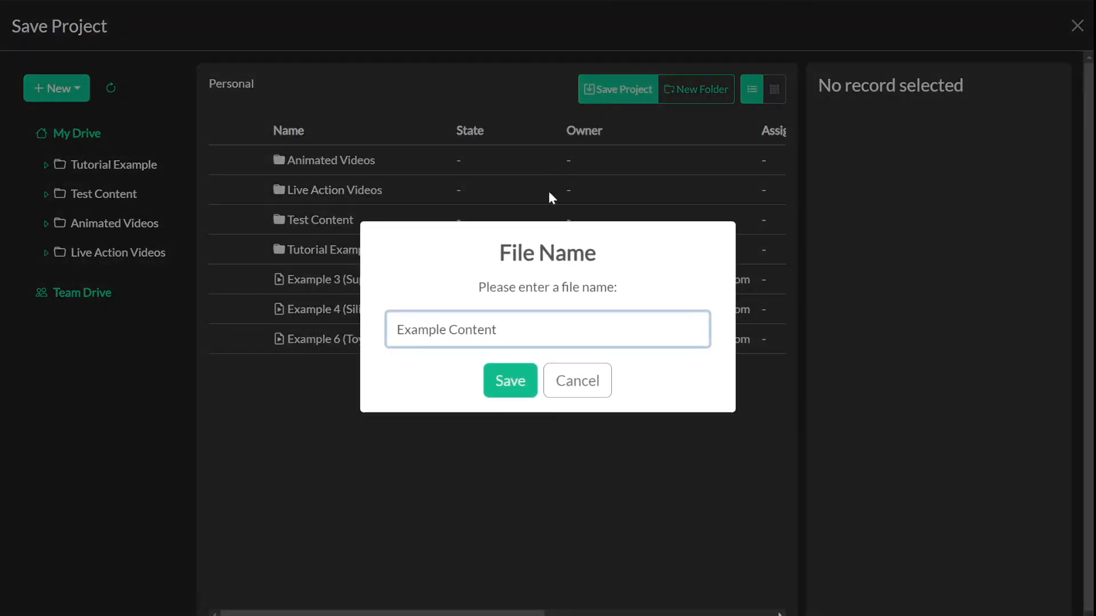
click(513, 378)
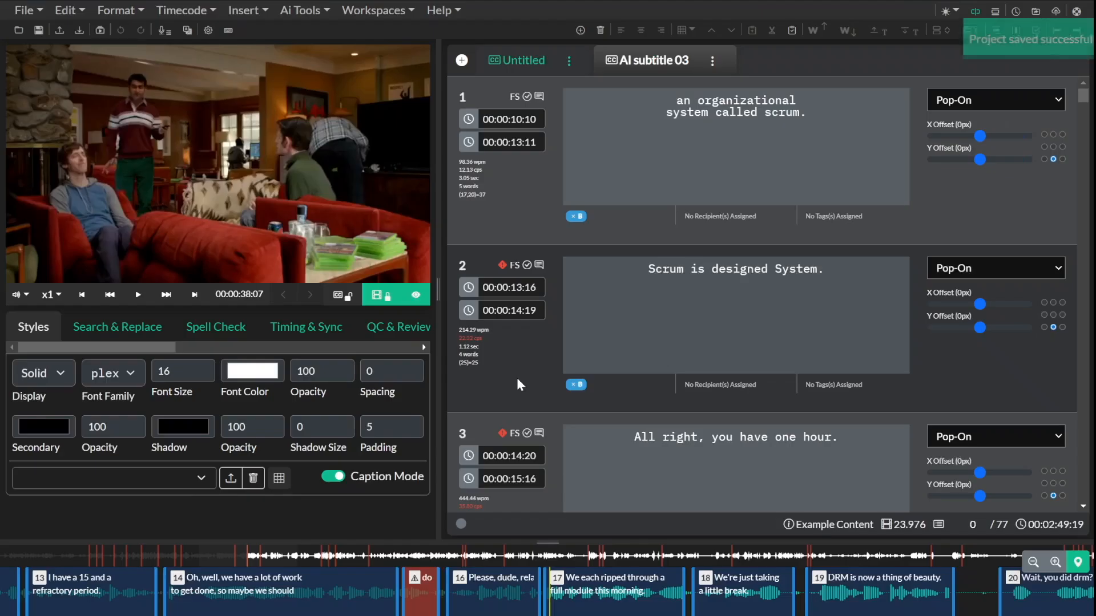